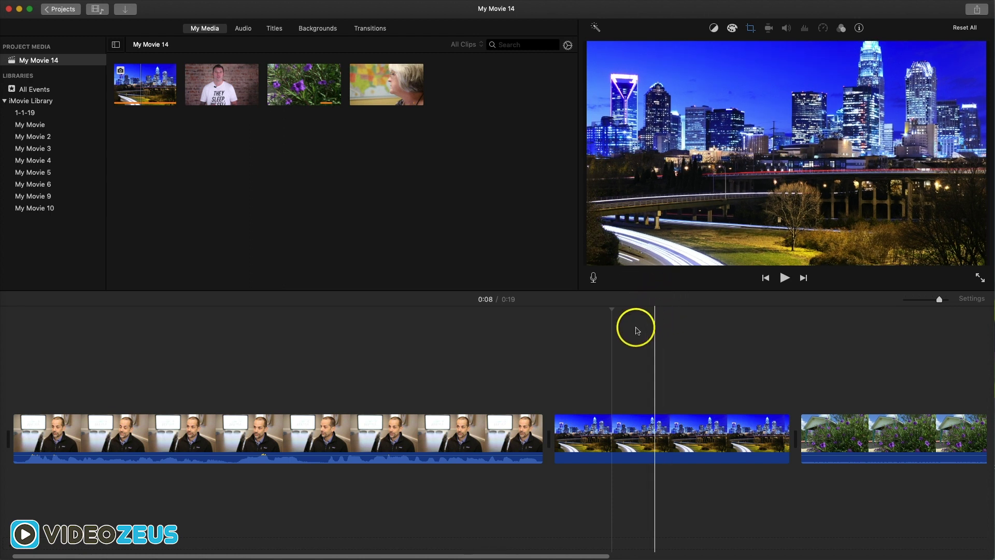
Select the city photo, inspect its Ken Burns settings and play back its motion.
{"action": "left_click", "coordinate": [622, 434]}
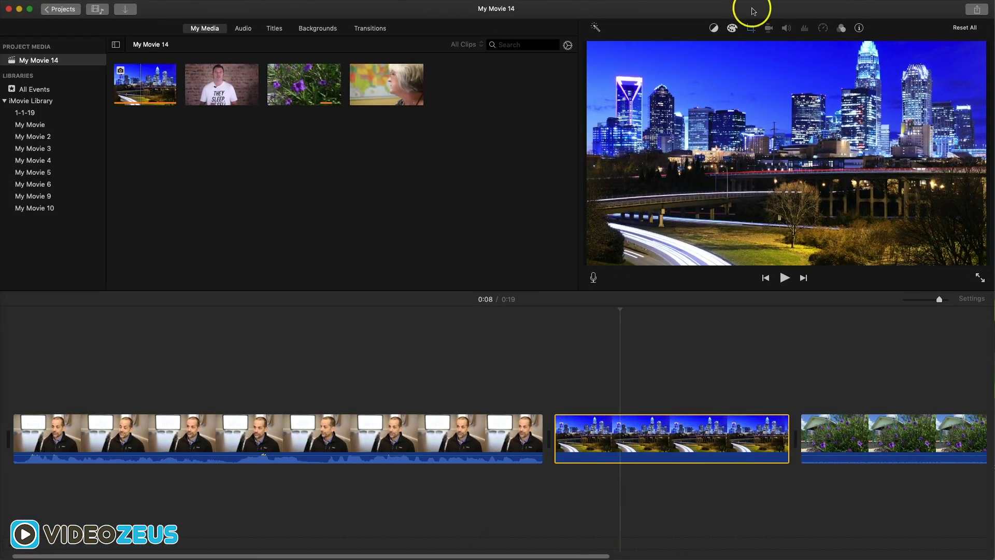
{"action": "left_click", "coordinate": [751, 28]}
{"action": "left_click", "coordinate": [738, 48]}
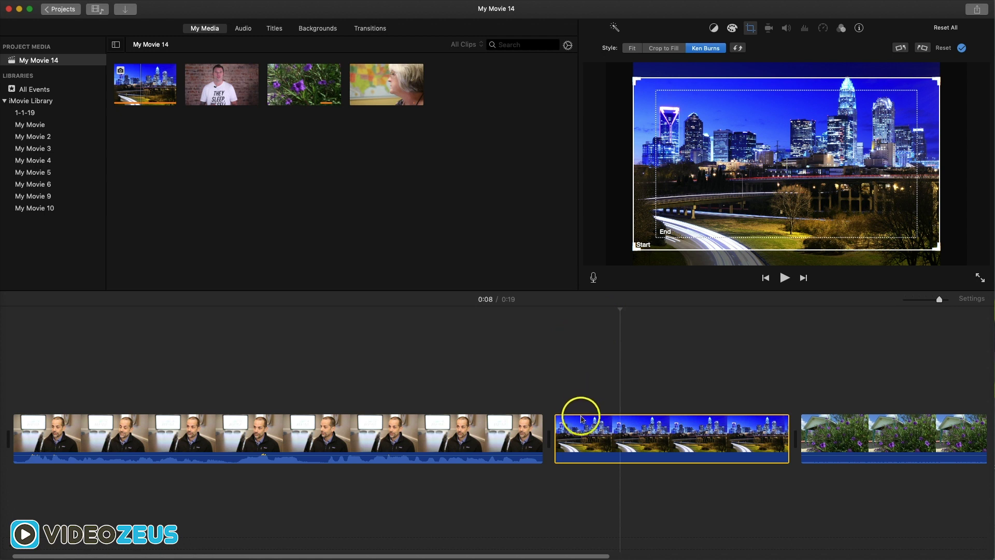
{"action": "left_click", "coordinate": [593, 378]}
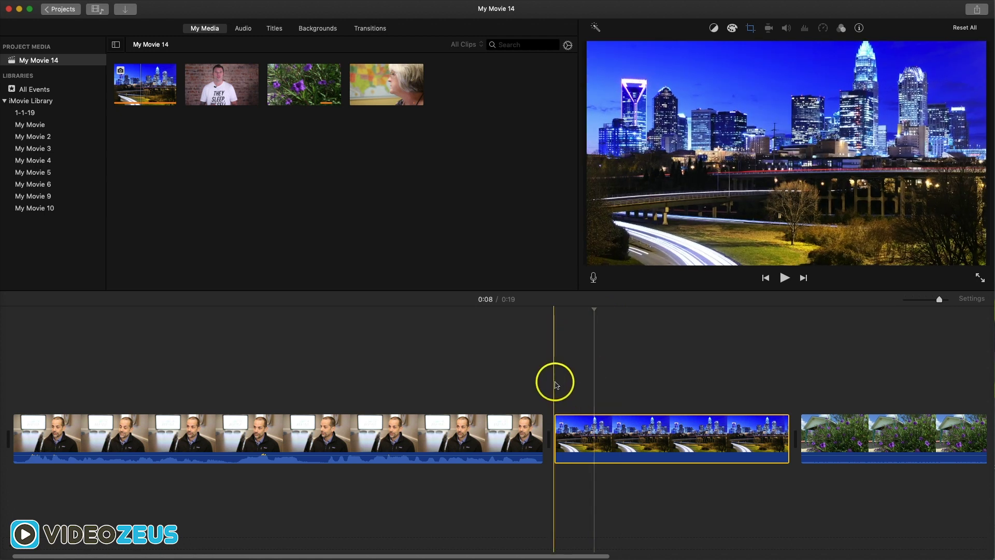
{"action": "key", "text": "space"}
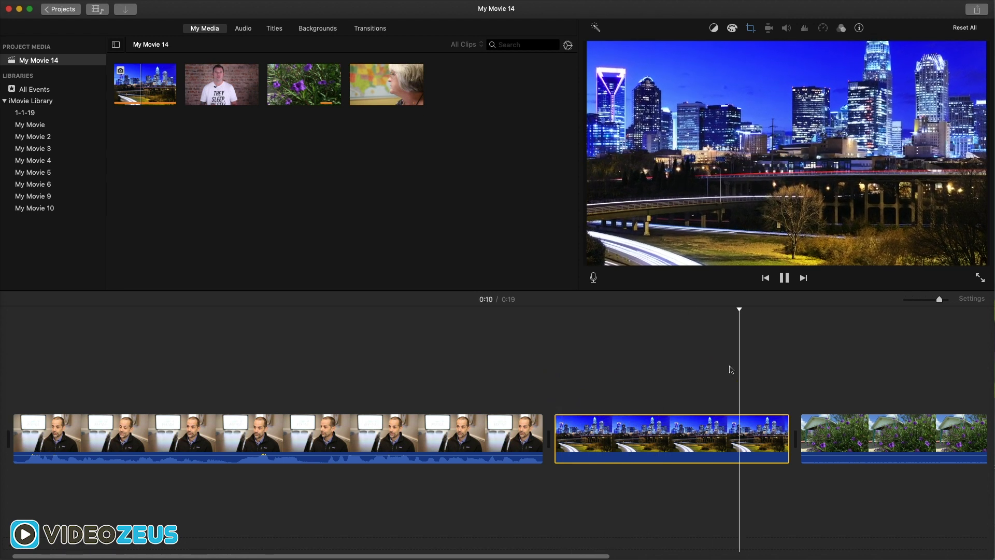
{"action": "key", "text": "space"}
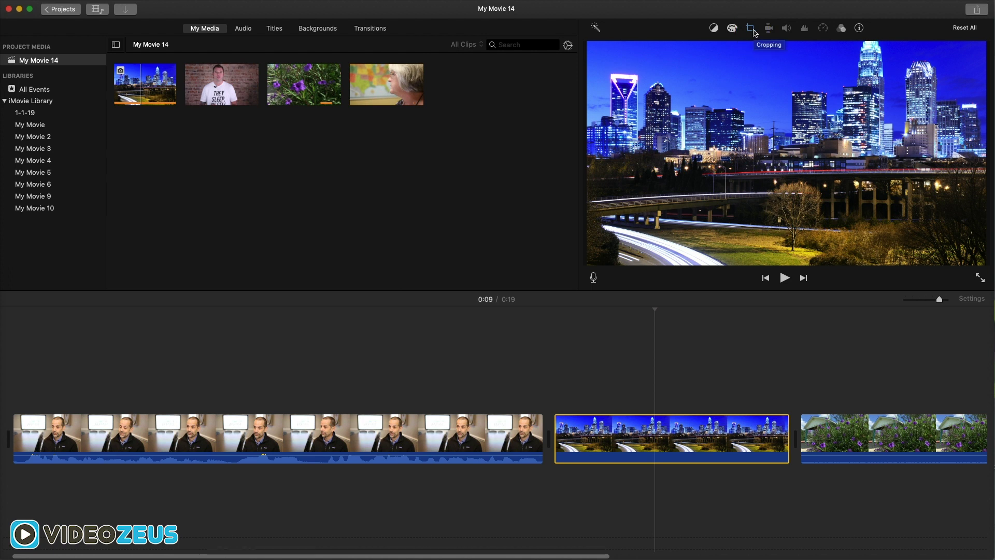
Switch the city photo's cropping style from Ken Burns to Fit.
{"action": "left_click", "coordinate": [750, 28]}
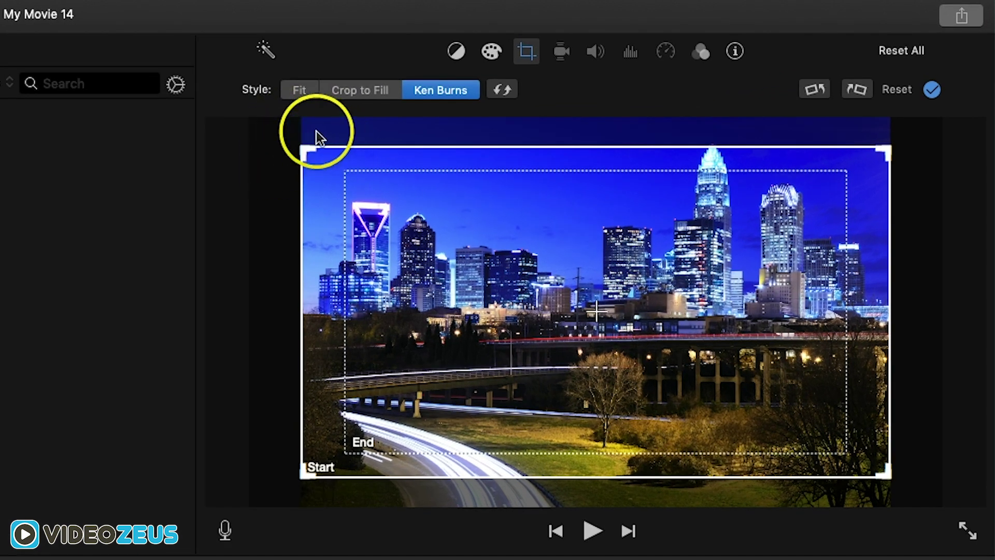
{"action": "left_click", "coordinate": [299, 90]}
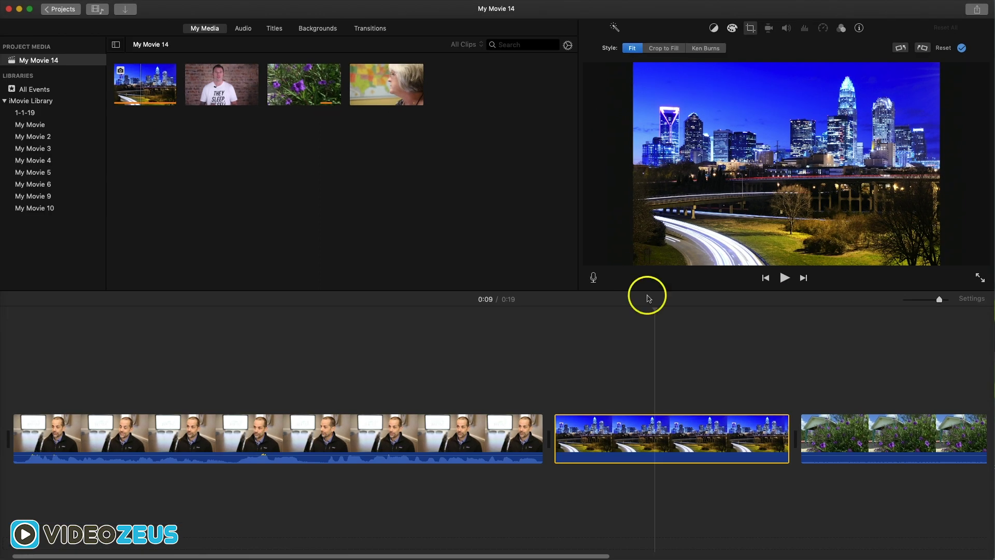
{"action": "left_click", "coordinate": [651, 322]}
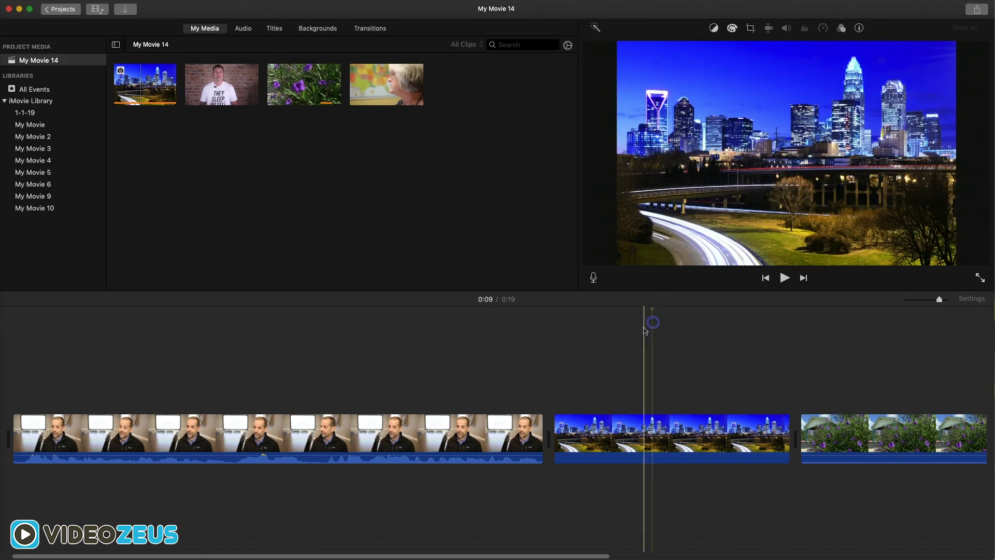
Set the city photo to Crop to Fill and nudge the crop rectangle slightly lower.
{"action": "left_click", "coordinate": [657, 426]}
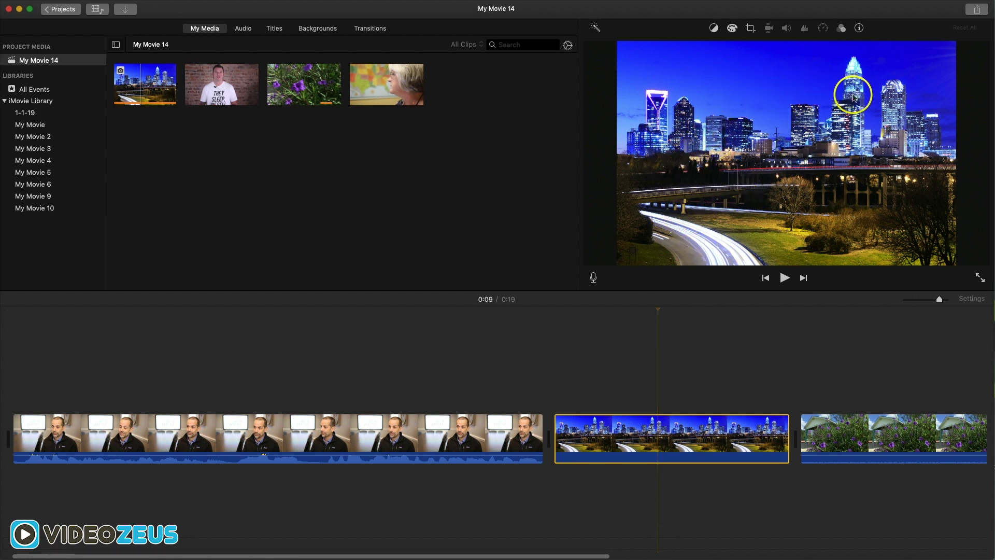
{"action": "left_click", "coordinate": [751, 29]}
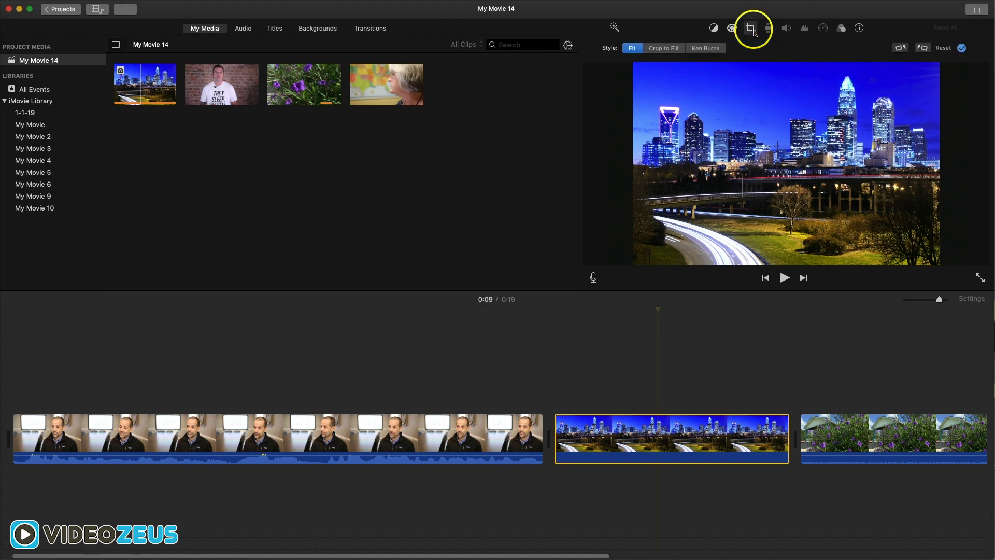
{"action": "left_click", "coordinate": [665, 49]}
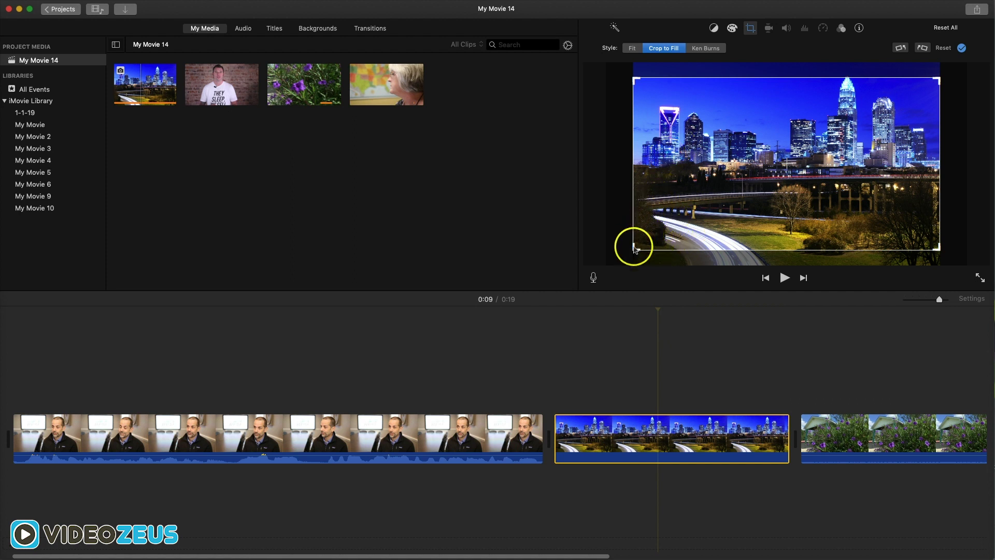
{"action": "mouse_move", "coordinate": [635, 248]}
{"action": "left_mouse_down"}
{"action": "mouse_move", "coordinate": [813, 148]}
{"action": "mouse_move", "coordinate": [628, 246]}
{"action": "left_mouse_up"}
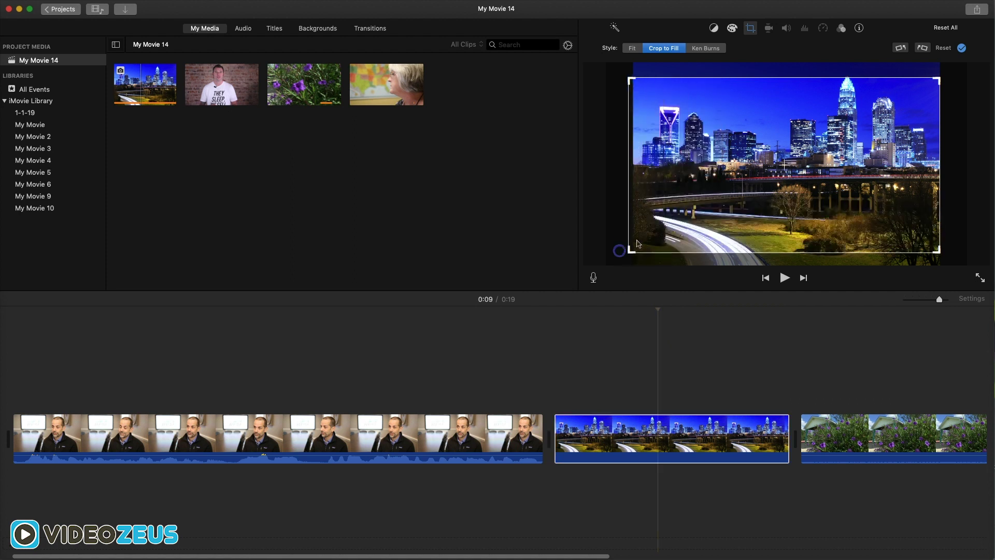
{"action": "left_click_drag", "start_coordinate": [672, 217], "coordinate": [701, 216]}
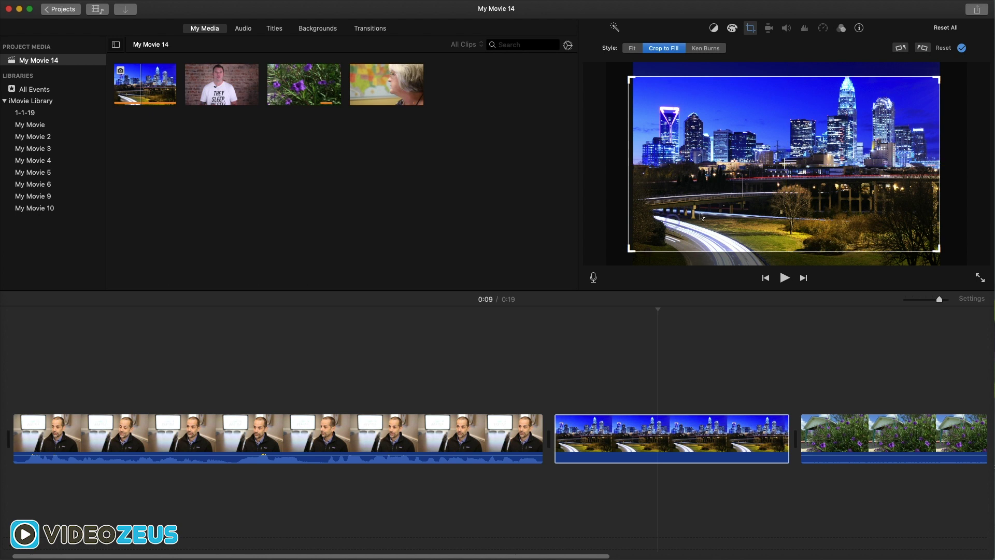
{"action": "left_click", "coordinate": [660, 316]}
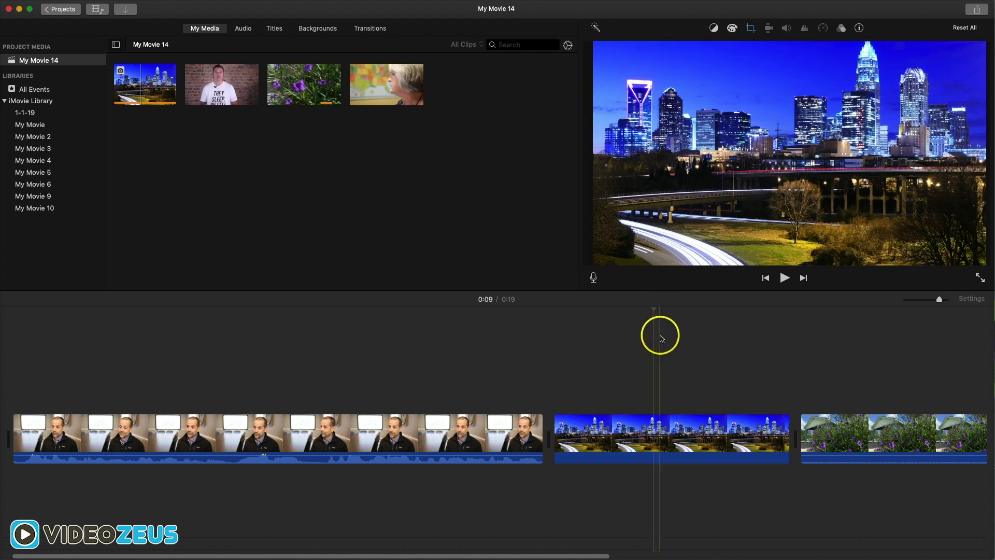
Move the city photo's crop frame up toward the skyline and pull its bottom-left corner inward.
{"action": "left_click", "coordinate": [590, 363]}
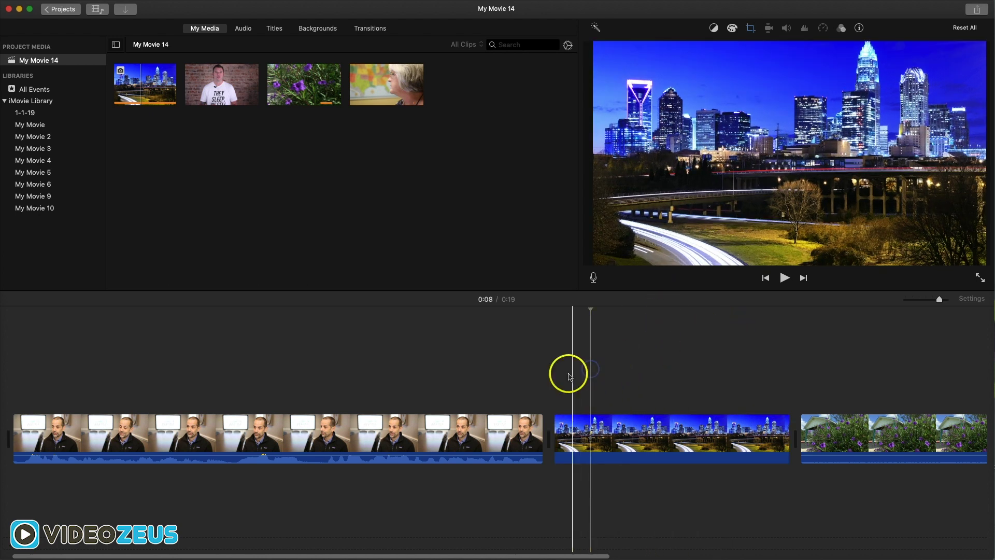
{"action": "left_click", "coordinate": [659, 425]}
{"action": "left_click", "coordinate": [751, 31]}
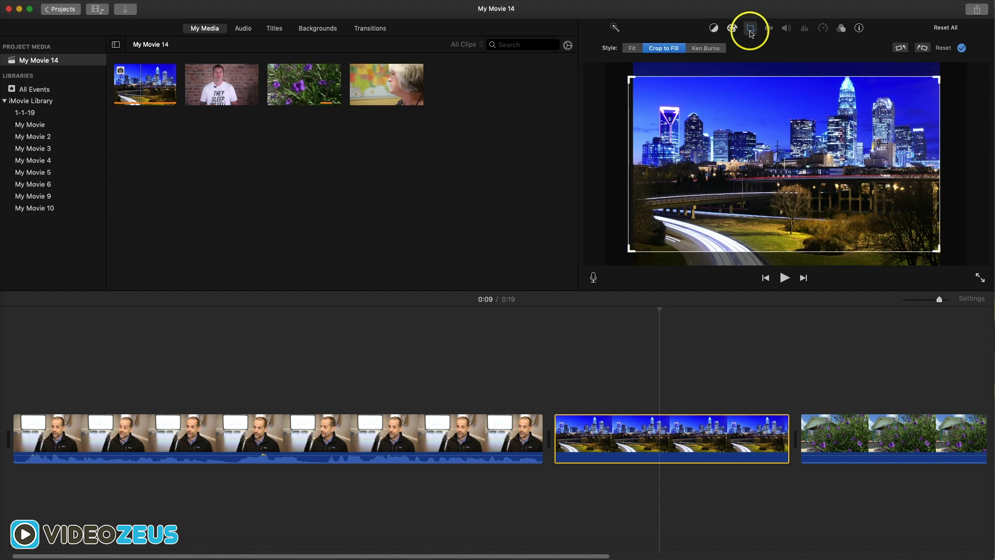
{"action": "left_click_drag", "start_coordinate": [746, 209], "coordinate": [744, 192]}
{"action": "left_click_drag", "start_coordinate": [627, 238], "coordinate": [635, 233]}
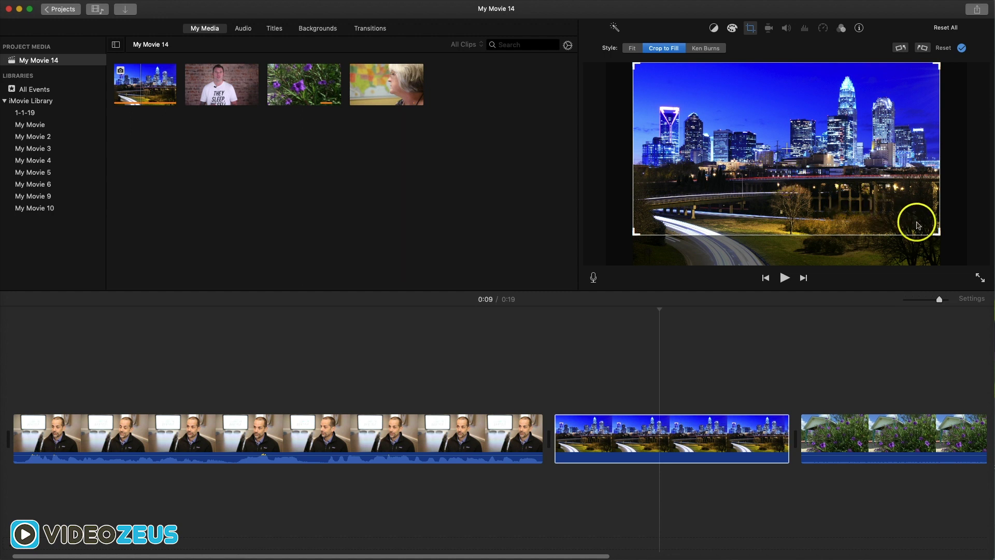
{"action": "left_click", "coordinate": [689, 334]}
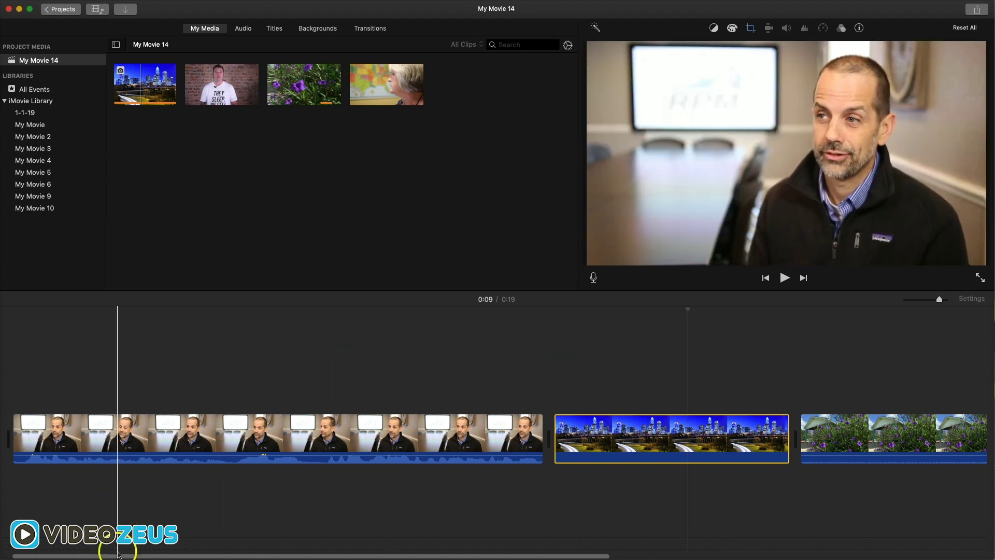
{"action": "left_click_drag", "start_coordinate": [113, 556], "coordinate": [101, 557]}
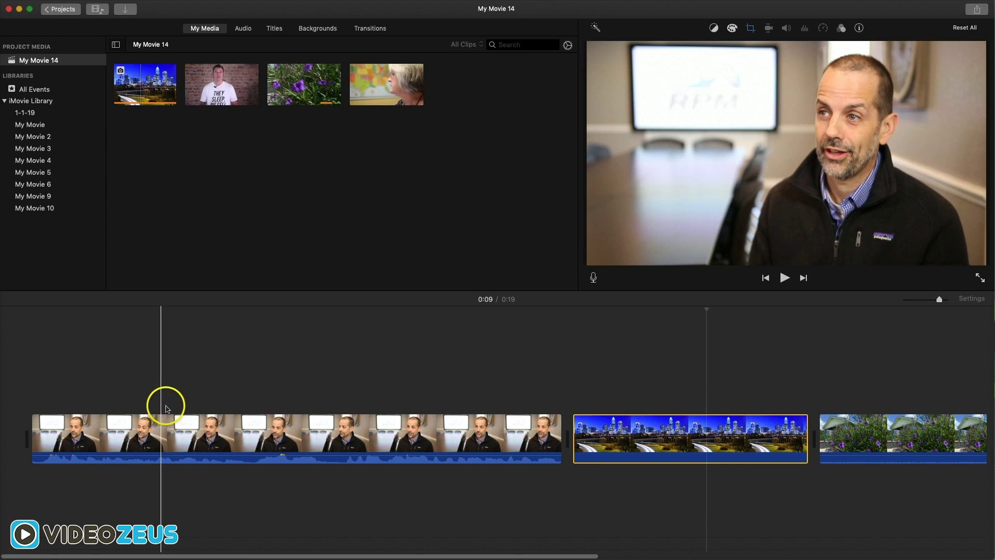
Cut the first interview clip twice with Cmd+B, leaving three pieces, and select the middle one.
{"action": "left_click", "coordinate": [163, 426]}
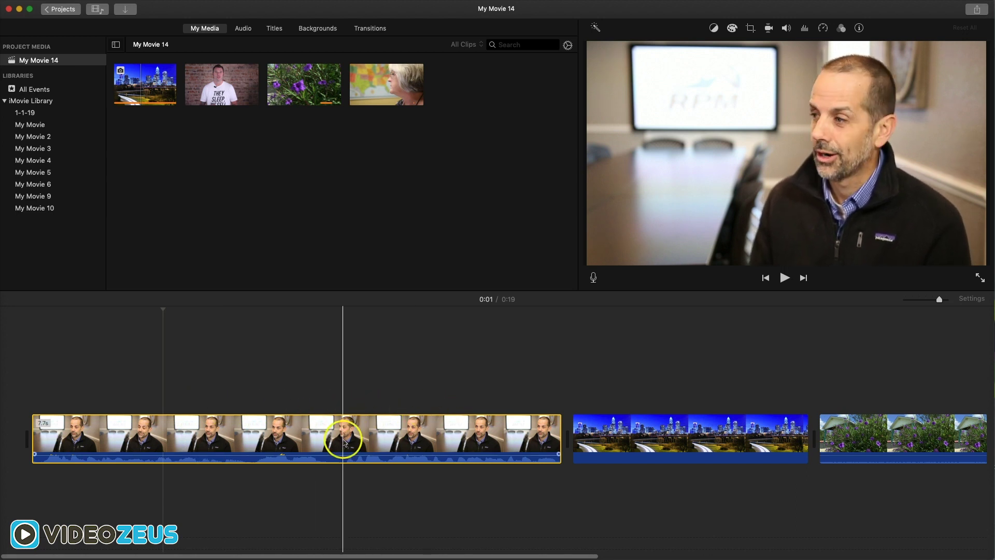
{"action": "left_click", "coordinate": [181, 449]}
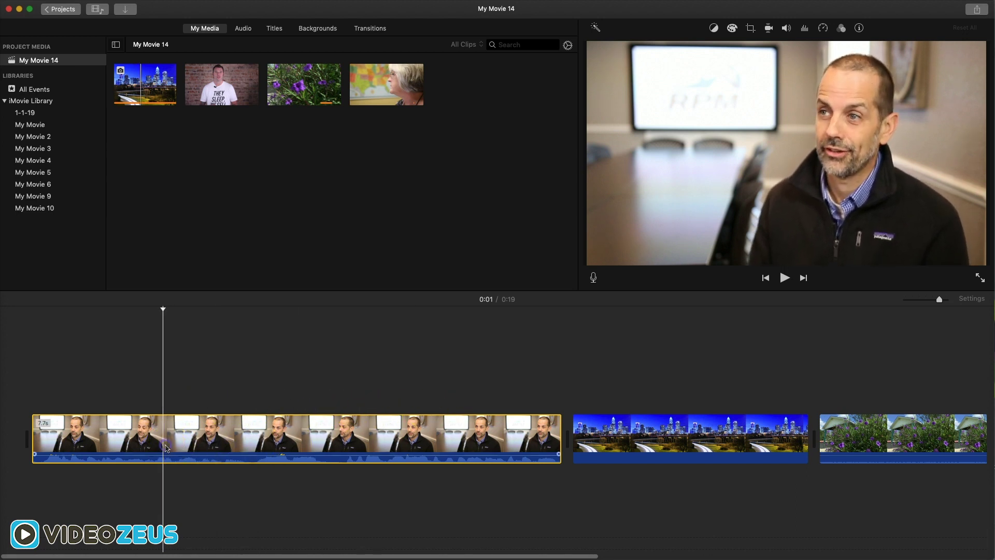
{"action": "key", "text": "cmd+b"}
{"action": "left_click", "coordinate": [190, 443]}
{"action": "left_click", "coordinate": [318, 443]}
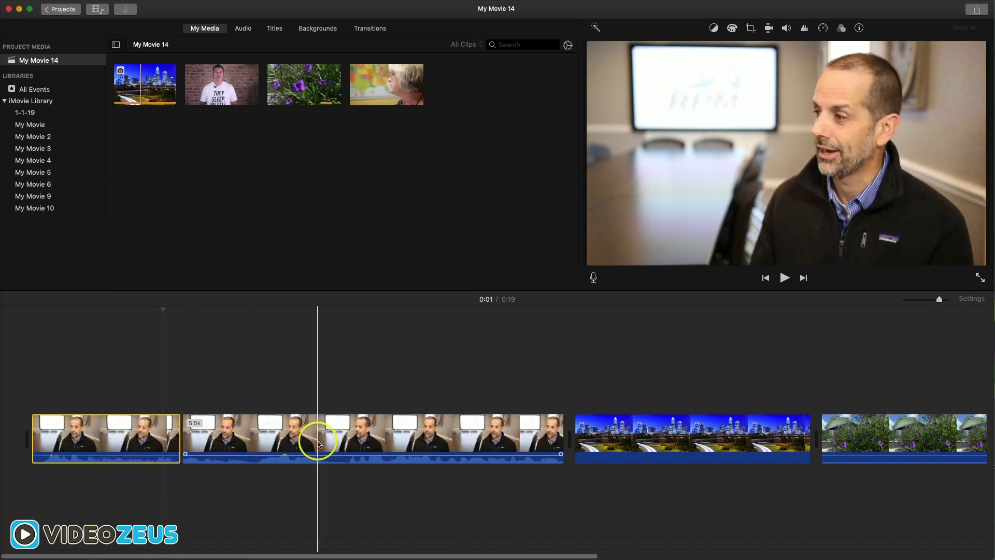
{"action": "left_click", "coordinate": [375, 443]}
{"action": "key", "text": "cmd+b"}
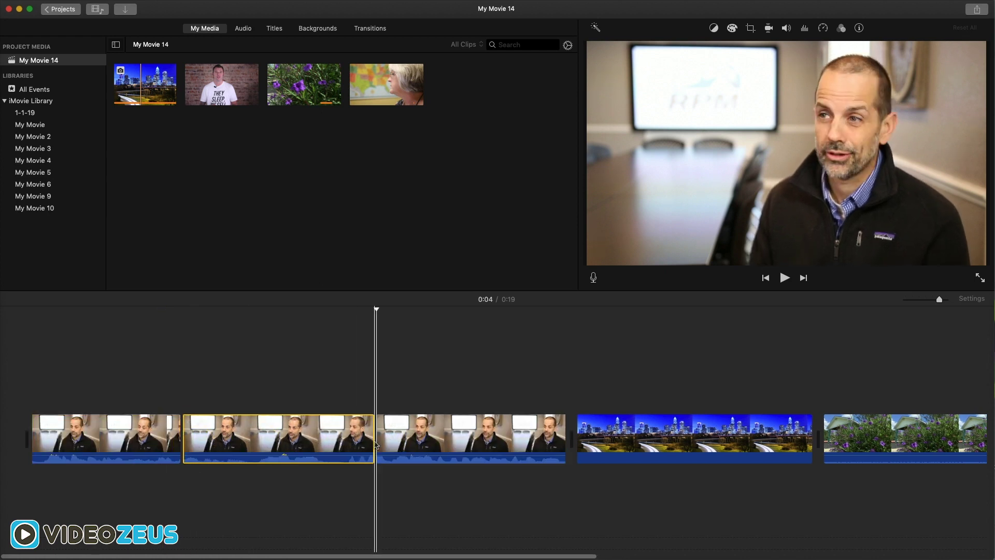
{"action": "left_click", "coordinate": [377, 400]}
{"action": "left_click", "coordinate": [130, 435]}
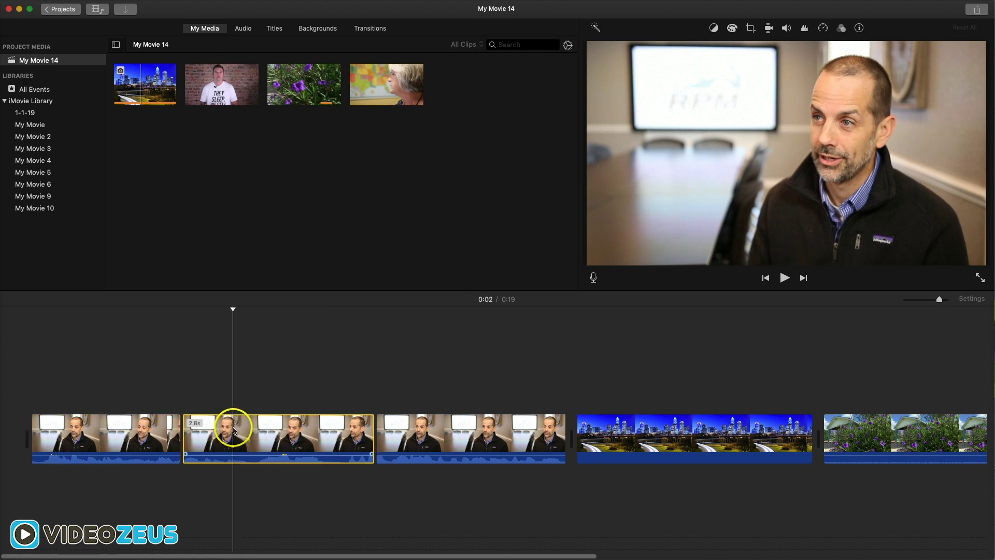
{"action": "left_click", "coordinate": [749, 29]}
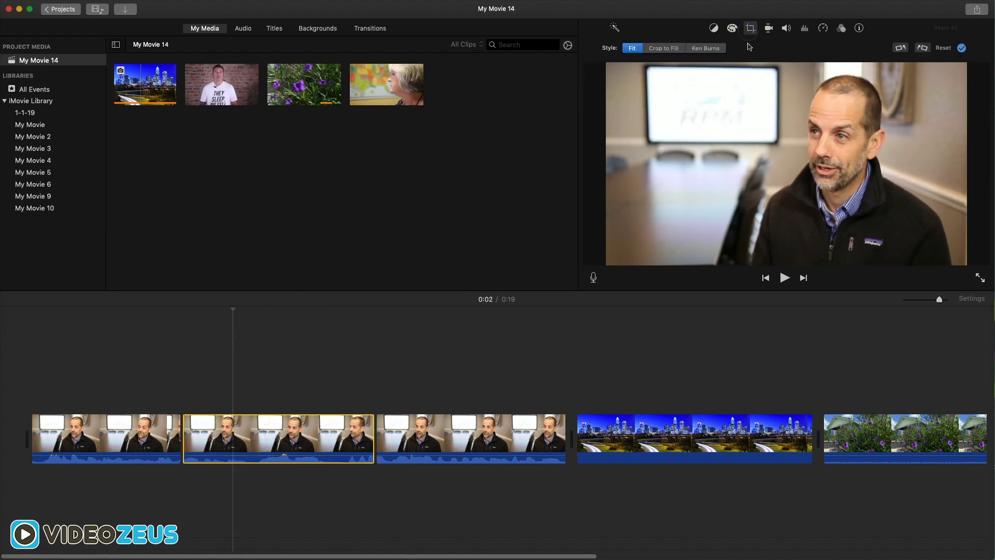
Crop the middle interview piece to a medium shot using Crop to Fill.
{"action": "left_click", "coordinate": [668, 48]}
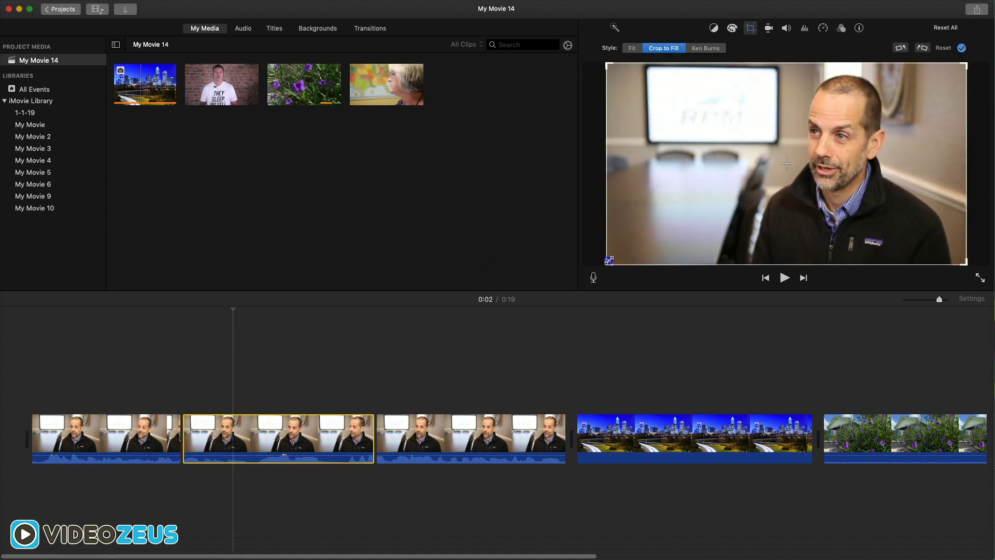
{"action": "left_click_drag", "start_coordinate": [609, 260], "coordinate": [719, 194]}
{"action": "left_click", "coordinate": [593, 344]}
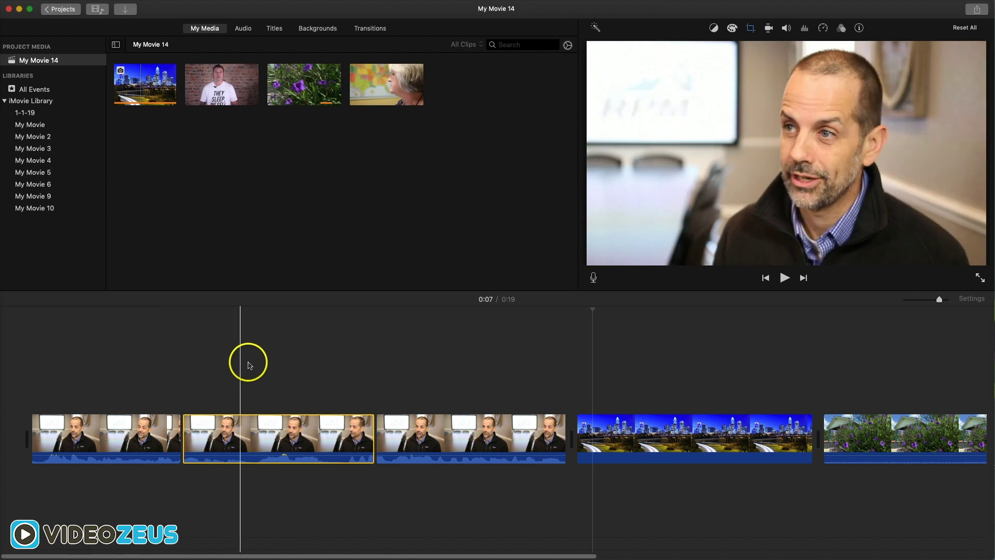
Crop the last interview piece to a tight close-up of the man's face with Crop to Fill.
{"action": "left_click", "coordinate": [442, 430]}
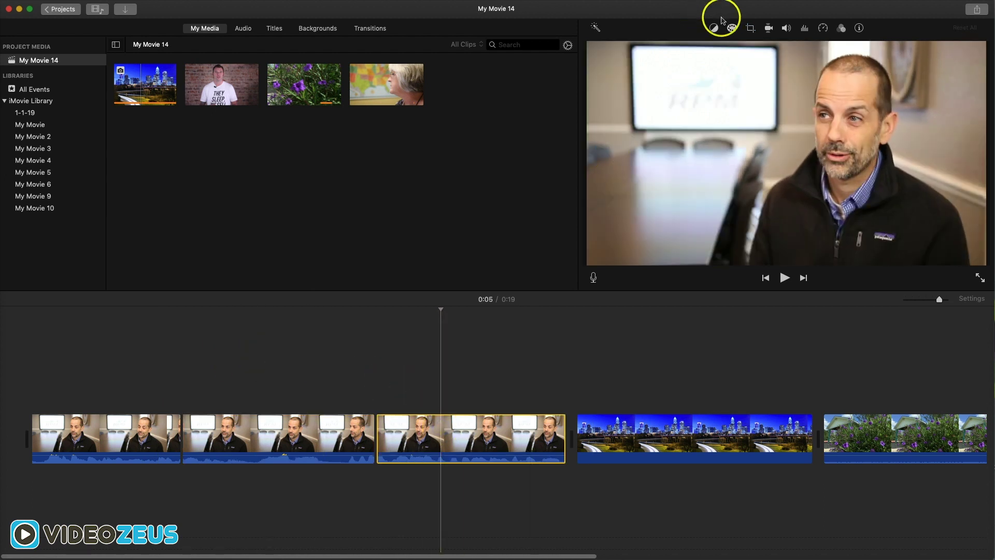
{"action": "left_click", "coordinate": [750, 28]}
{"action": "left_click", "coordinate": [663, 48]}
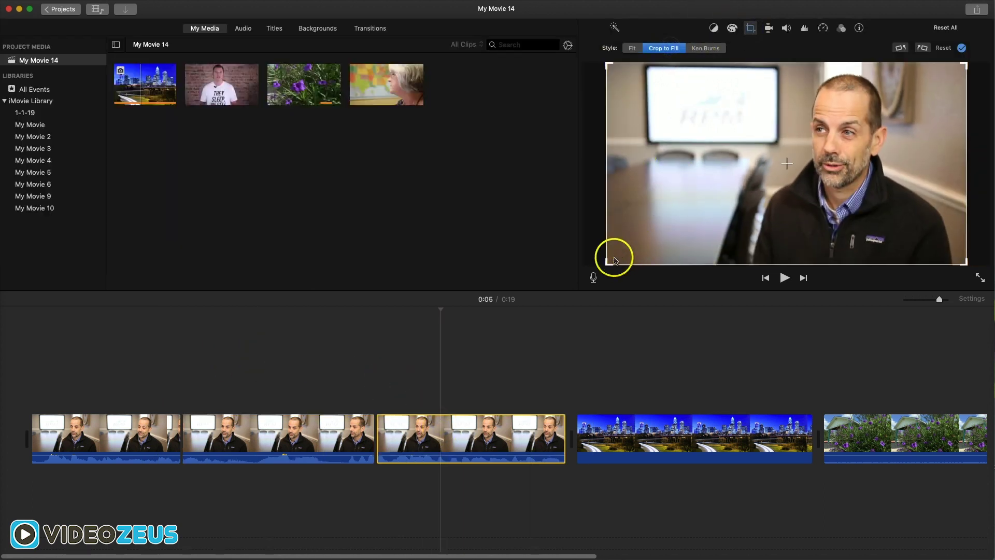
{"action": "left_click_drag", "start_coordinate": [613, 260], "coordinate": [757, 166]}
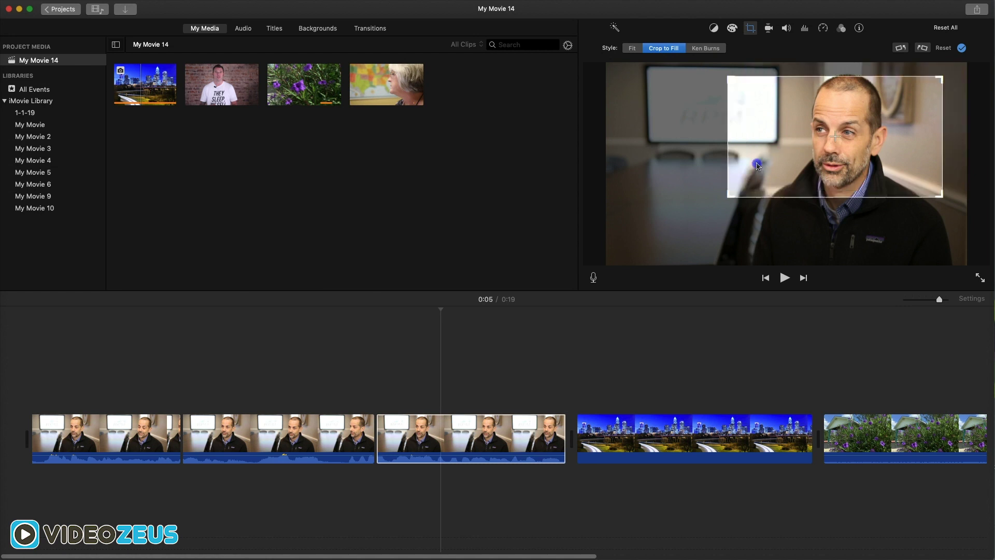
{"action": "left_click", "coordinate": [486, 338]}
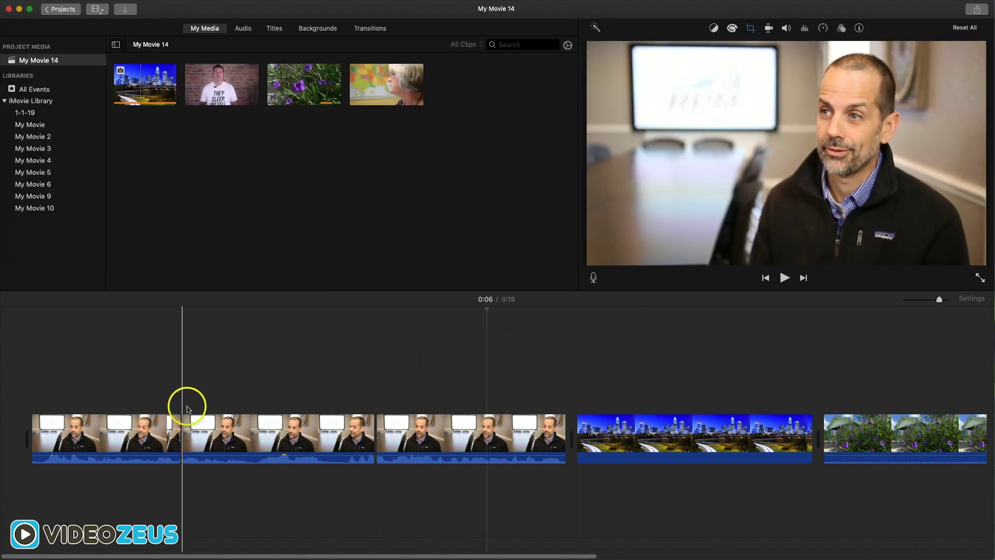
Check the third interview piece, deselect it, then select the city skyline photo clip.
{"action": "left_click", "coordinate": [416, 442]}
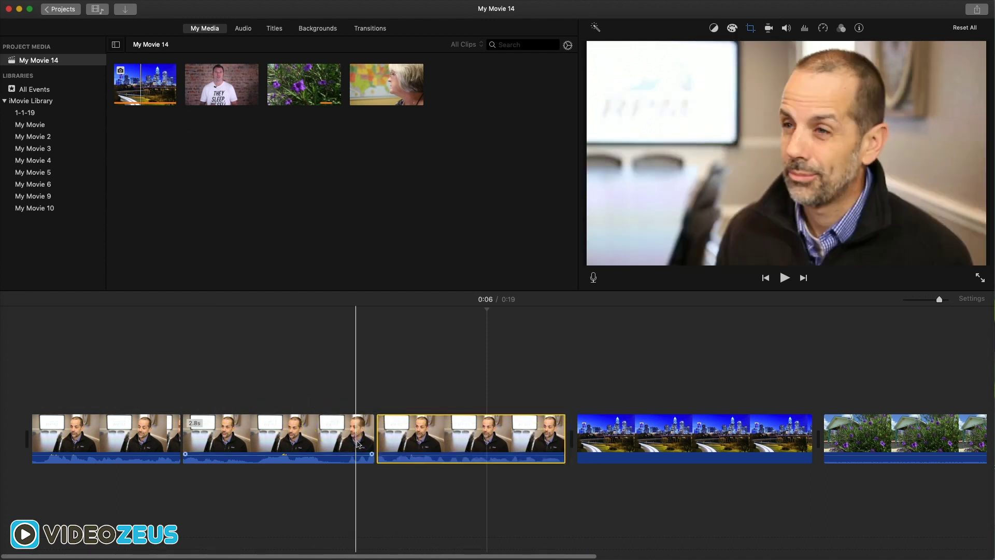
{"action": "left_click", "coordinate": [220, 355]}
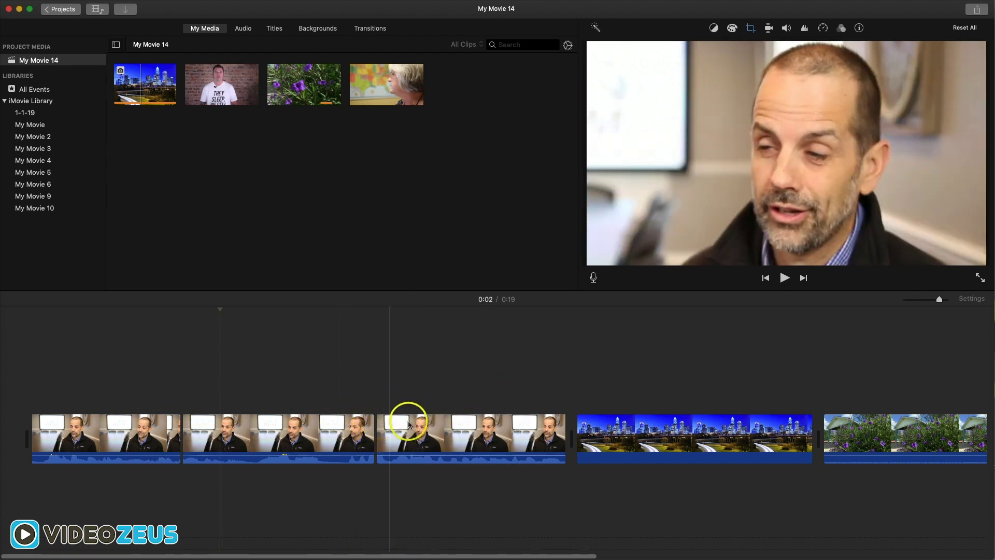
{"action": "left_click", "coordinate": [618, 425]}
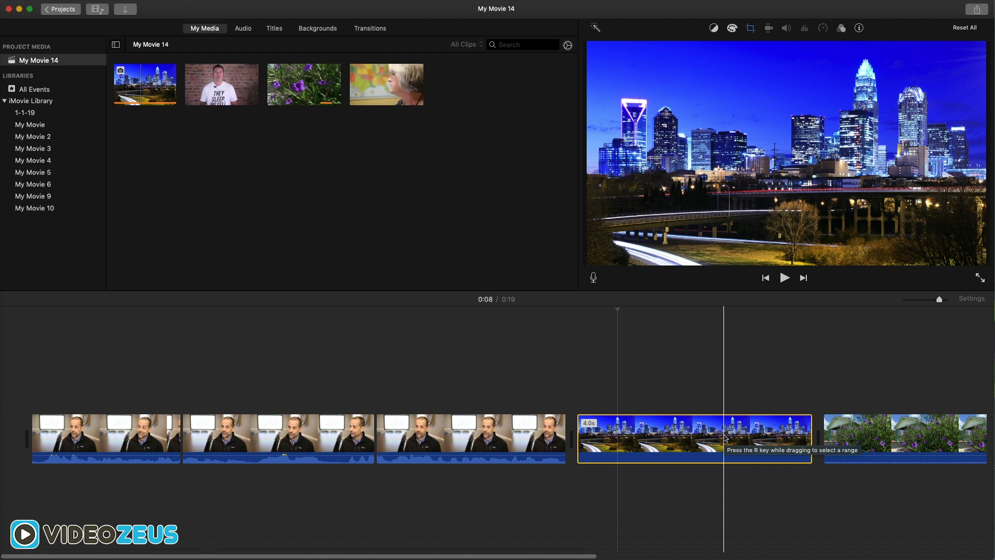
Switch the city photo to Ken Burns and size the Start frame tightly around the left-hand towers.
{"action": "left_click", "coordinate": [752, 31]}
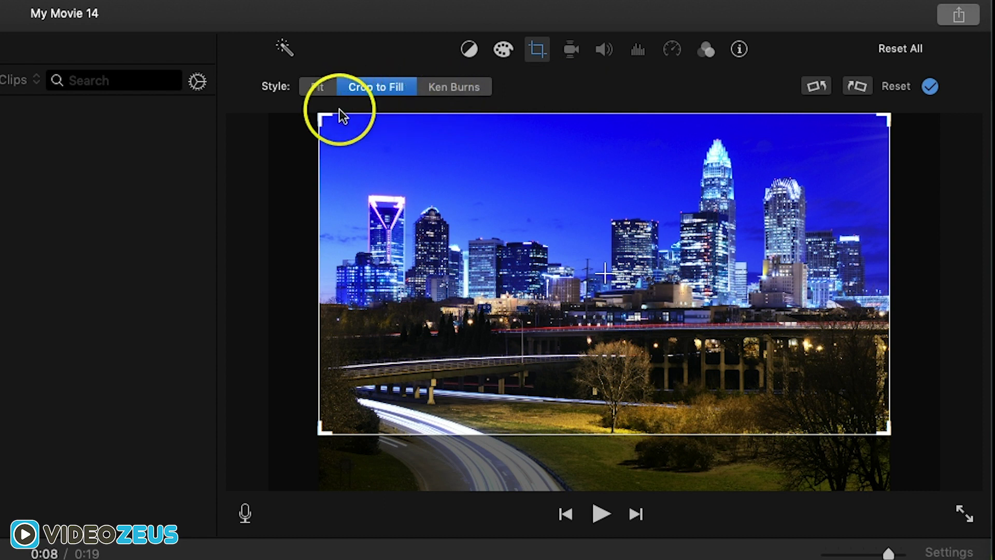
{"action": "left_click", "coordinate": [440, 93]}
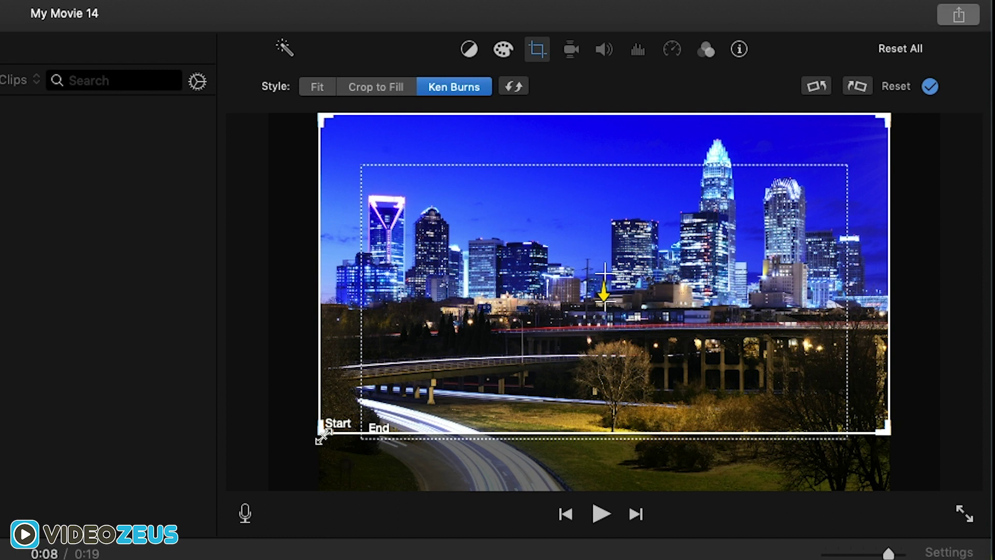
{"action": "left_click_drag", "start_coordinate": [323, 434], "coordinate": [394, 416]}
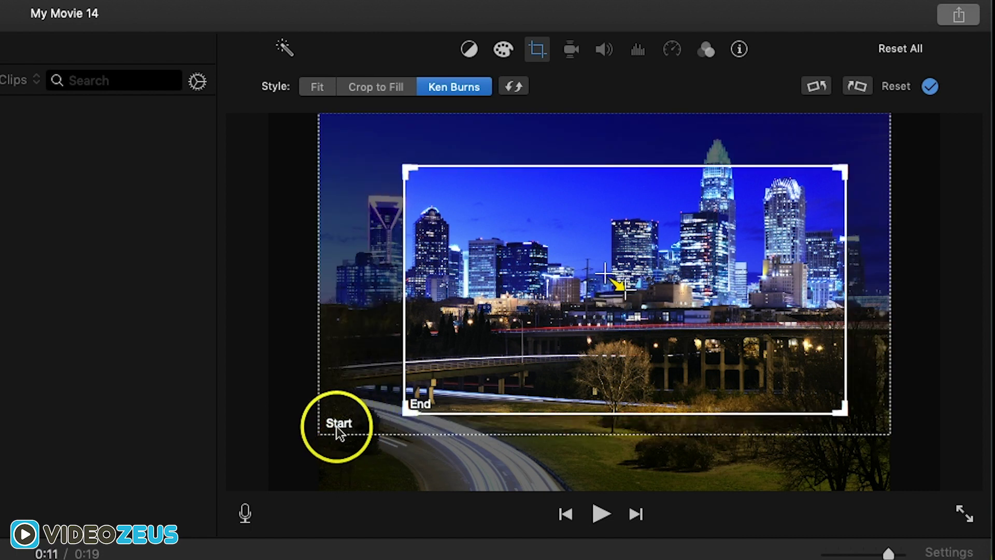
{"action": "left_click_drag", "start_coordinate": [318, 432], "coordinate": [452, 381]}
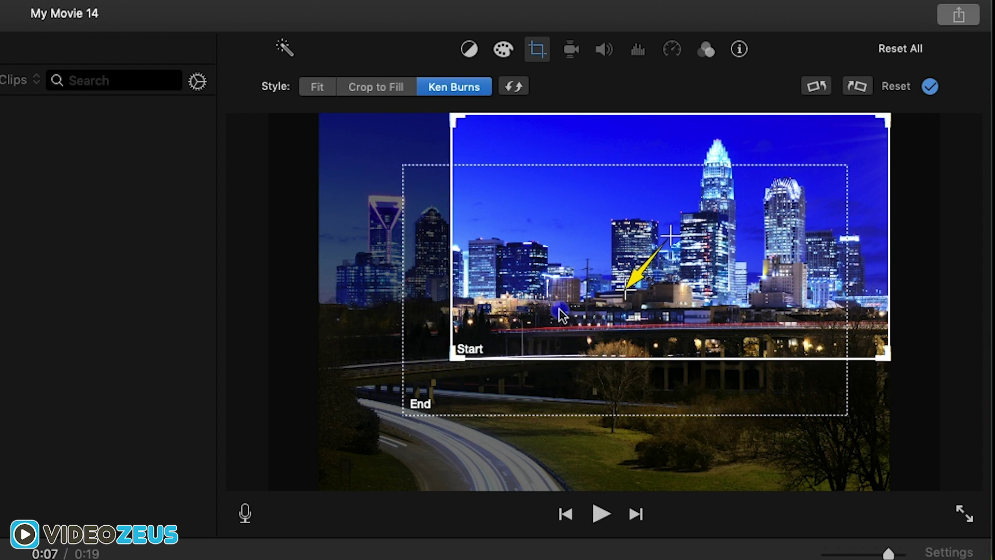
{"action": "left_click_drag", "start_coordinate": [617, 313], "coordinate": [484, 313]}
{"action": "left_click_drag", "start_coordinate": [728, 350], "coordinate": [689, 386]}
{"action": "mouse_move", "coordinate": [506, 256]}
{"action": "left_mouse_down"}
{"action": "mouse_move", "coordinate": [675, 302]}
{"action": "mouse_move", "coordinate": [568, 328]}
{"action": "mouse_move", "coordinate": [528, 259]}
{"action": "mouse_move", "coordinate": [515, 259]}
{"action": "left_mouse_up"}
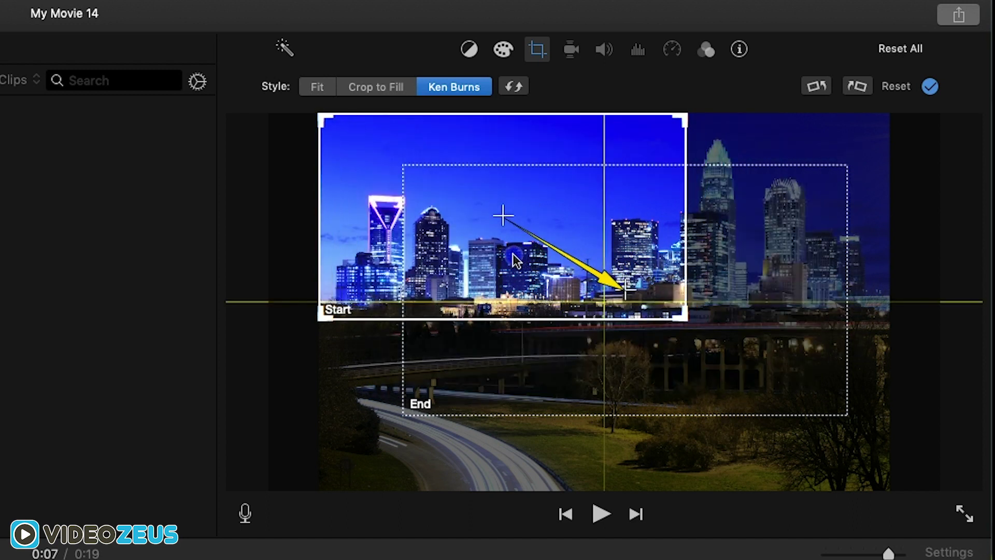
{"action": "left_click_drag", "start_coordinate": [673, 317], "coordinate": [622, 302]}
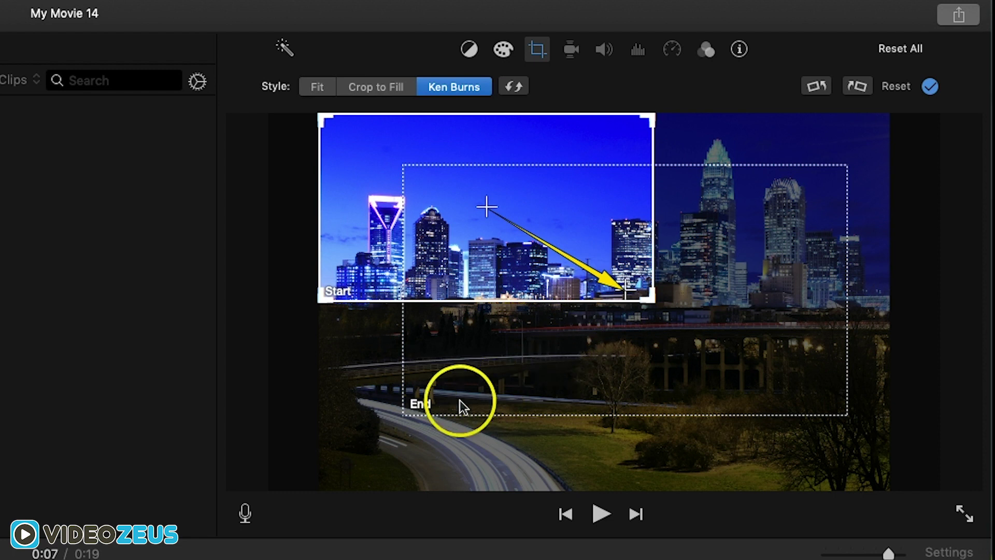
Enlarge the Ken Burns End frame to cover the whole photo and apply it.
{"action": "left_click", "coordinate": [418, 412]}
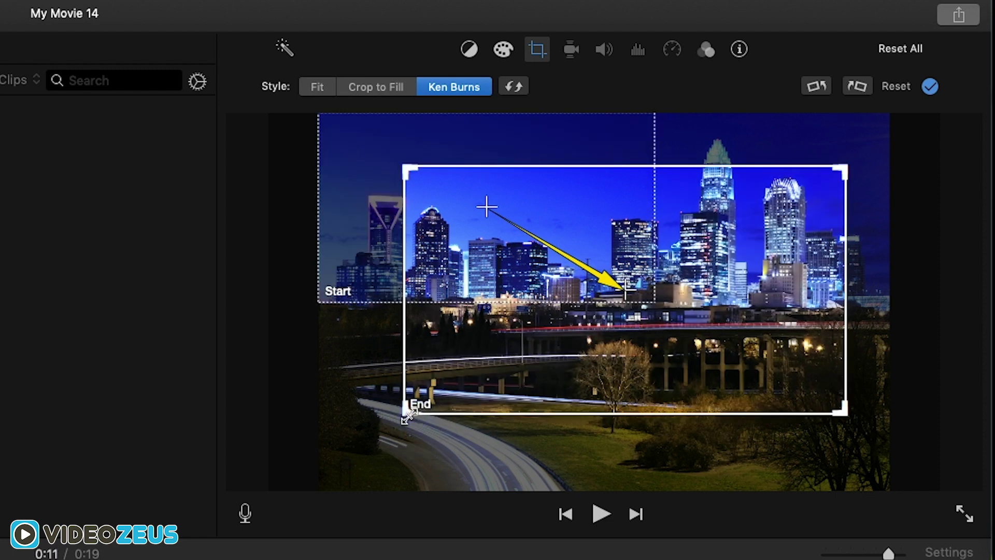
{"action": "left_click_drag", "start_coordinate": [408, 416], "coordinate": [295, 467]}
{"action": "left_click_drag", "start_coordinate": [446, 421], "coordinate": [477, 362]}
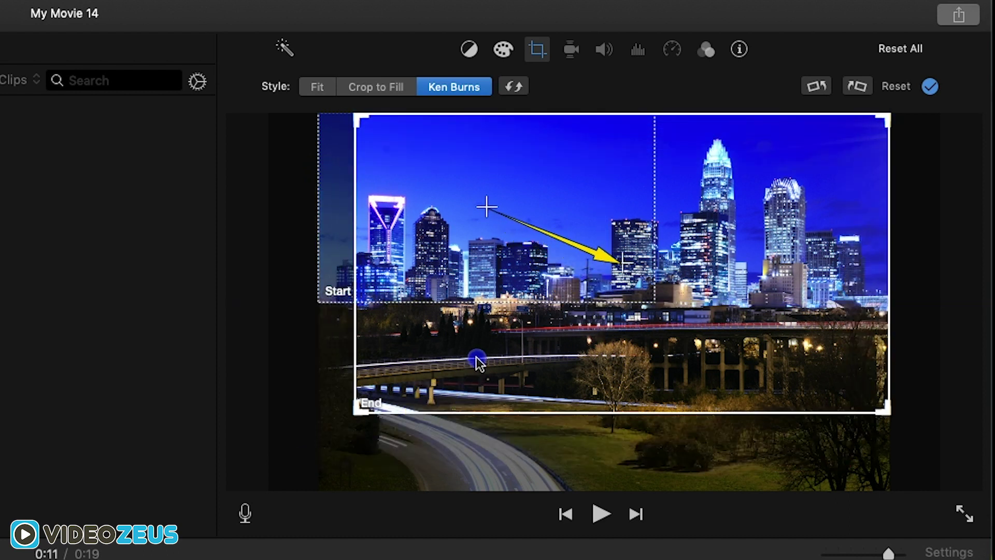
{"action": "left_click_drag", "start_coordinate": [353, 415], "coordinate": [316, 432]}
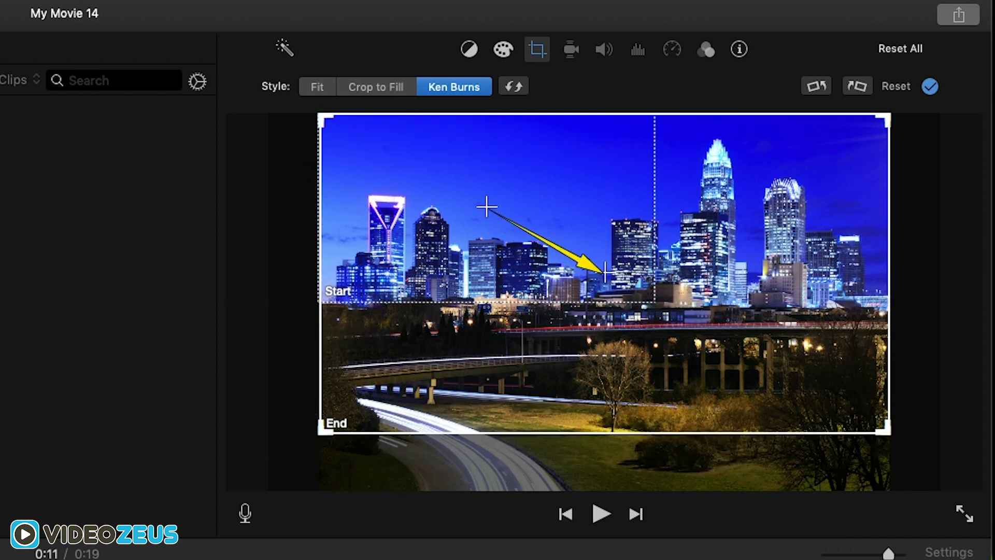
{"action": "key", "text": "Return"}
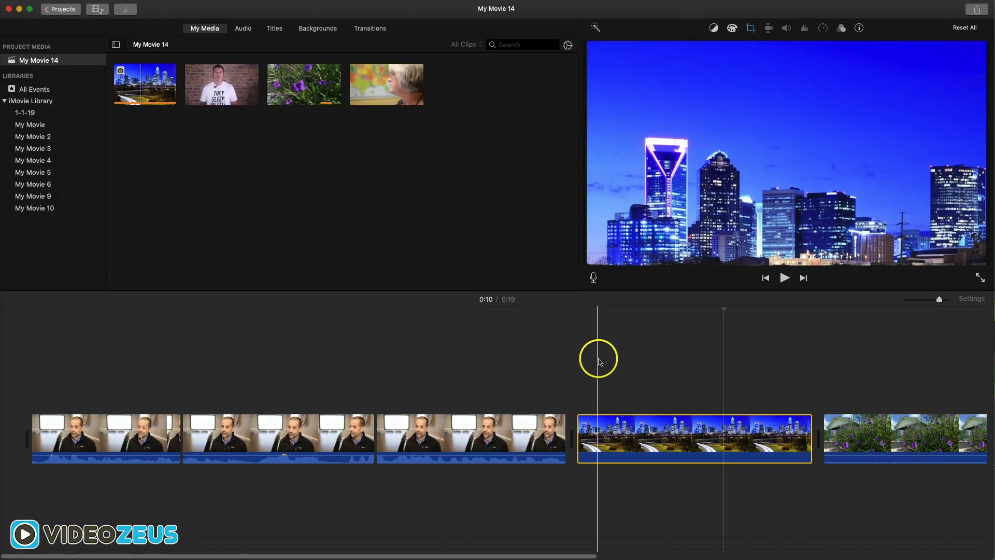
Play back the city photo's zoom-out, then reopen its crop settings to check them.
{"action": "key", "text": "space"}
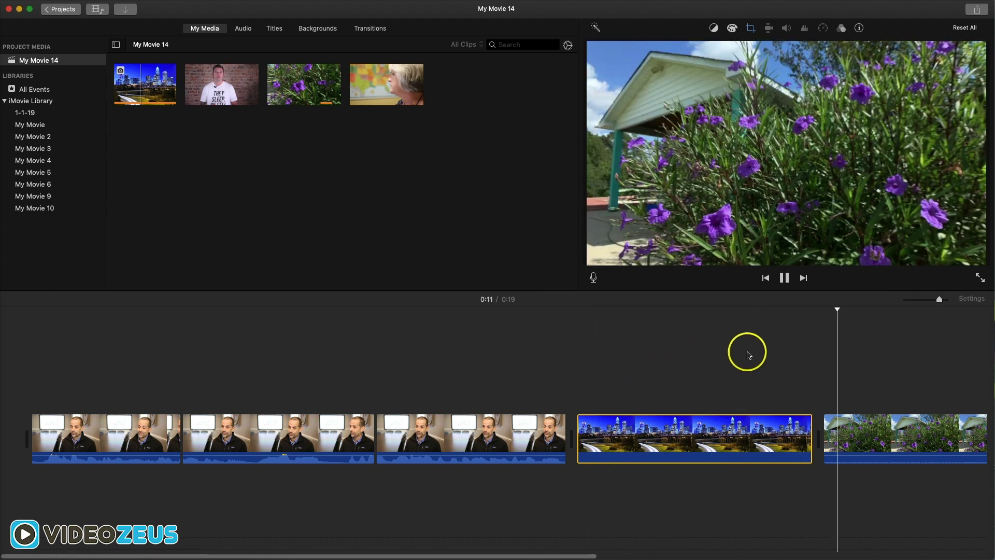
{"action": "left_click", "coordinate": [732, 359]}
{"action": "left_click", "coordinate": [702, 369]}
{"action": "key", "text": "space"}
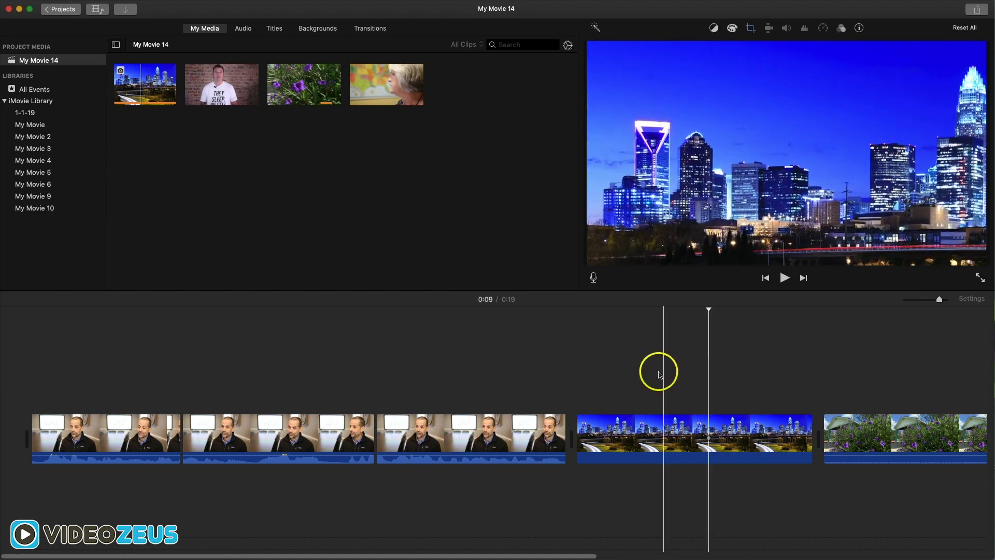
{"action": "left_click", "coordinate": [673, 428]}
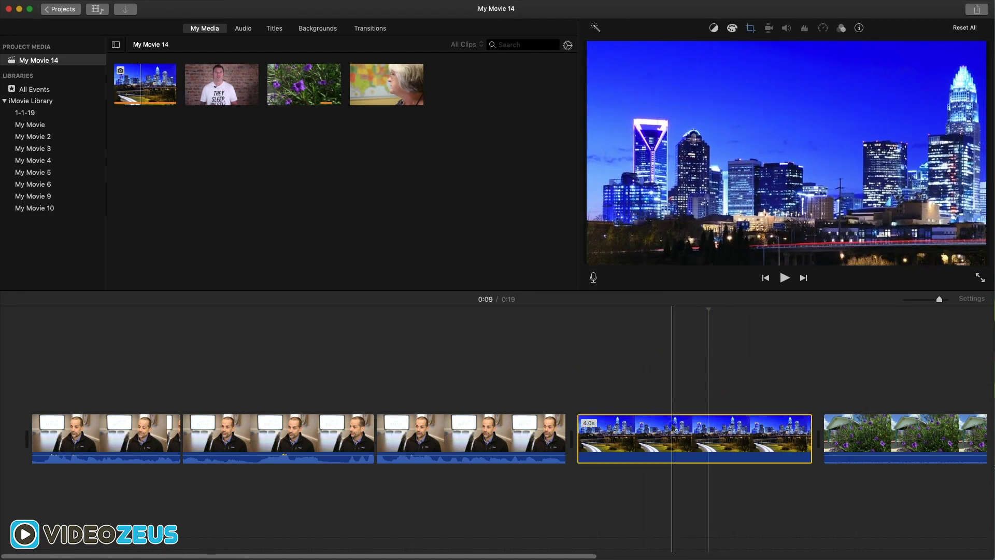
{"action": "left_click", "coordinate": [750, 29]}
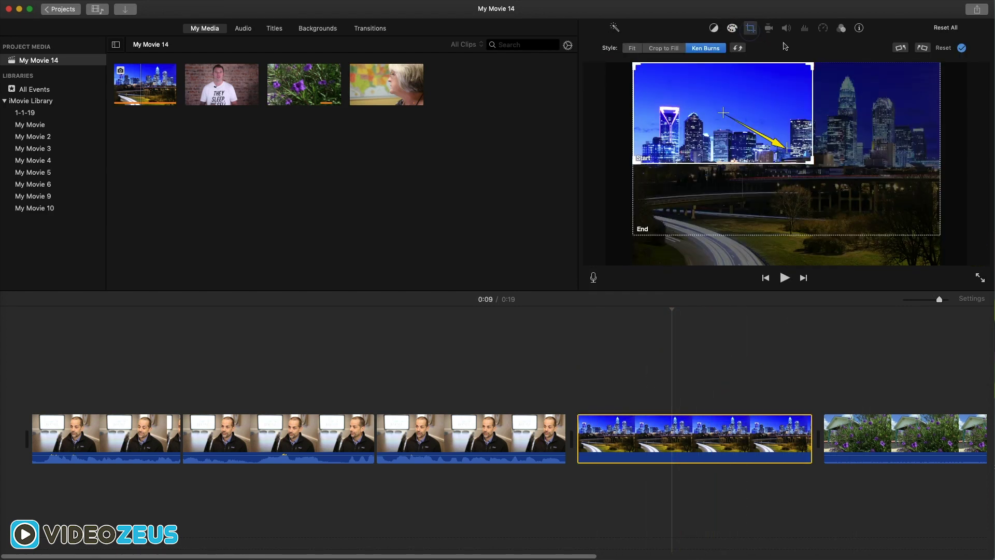
Switch the first interview piece to Ken Burns, shrink its End frame onto the man's face, and preview.
{"action": "left_click", "coordinate": [532, 368]}
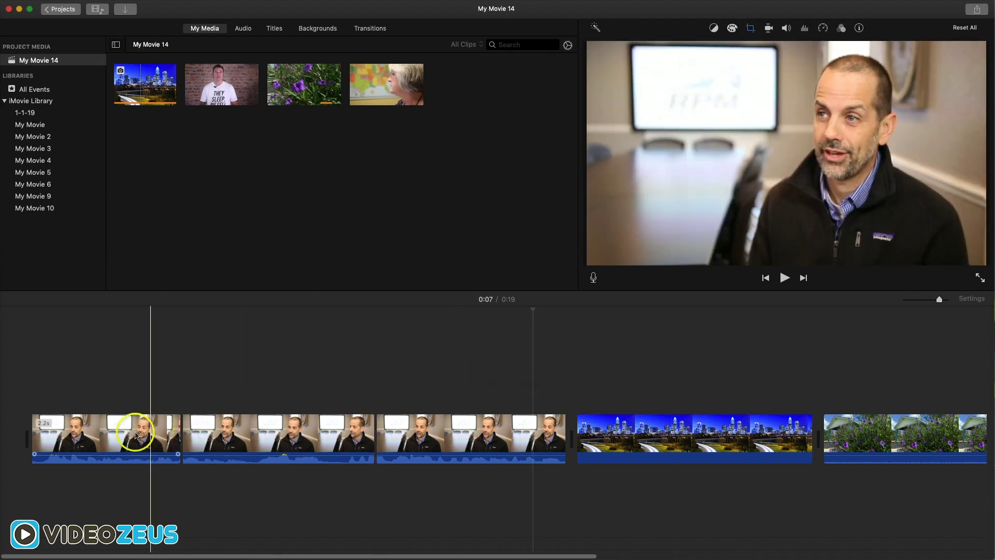
{"action": "left_click", "coordinate": [130, 436]}
{"action": "left_click", "coordinate": [746, 28]}
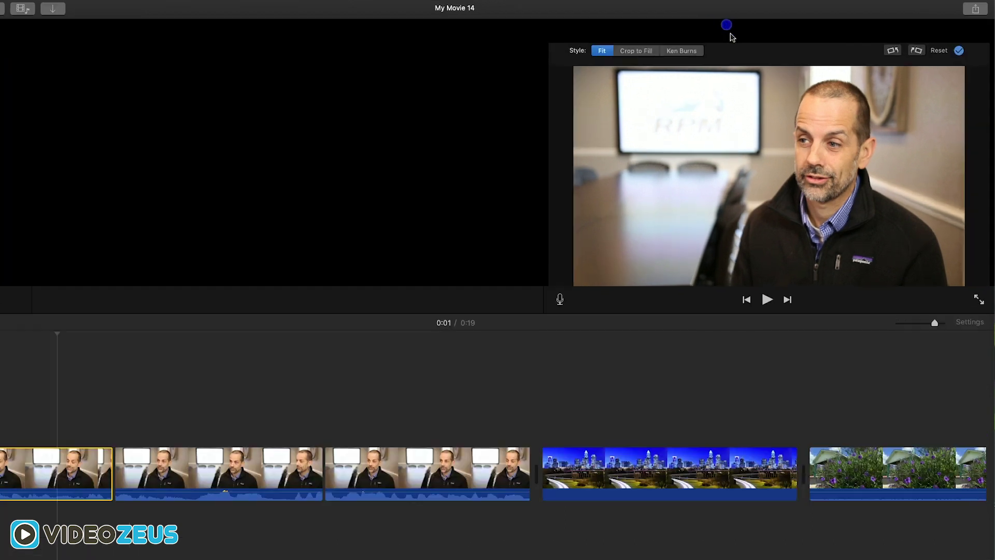
{"action": "left_click", "coordinate": [717, 48]}
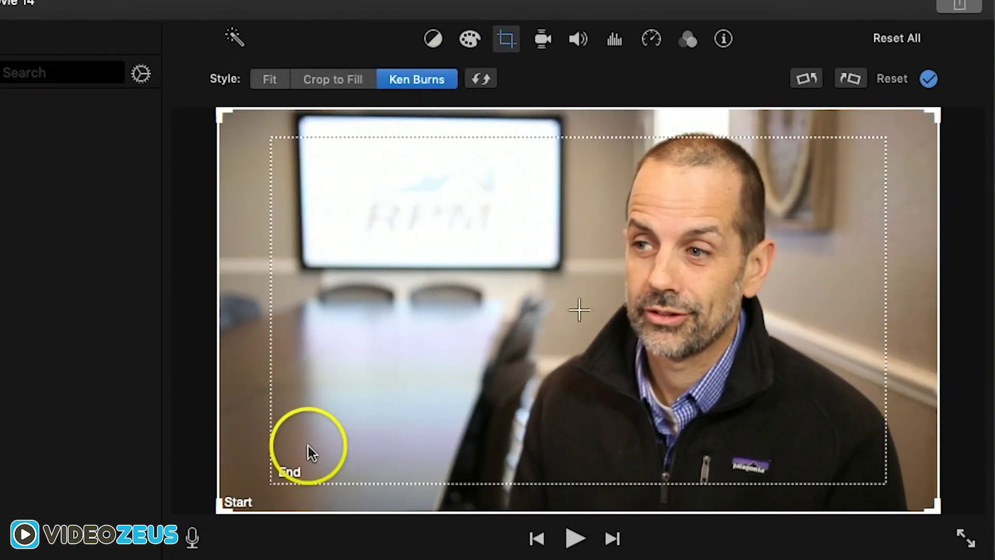
{"action": "left_click_drag", "start_coordinate": [220, 507], "coordinate": [204, 529]}
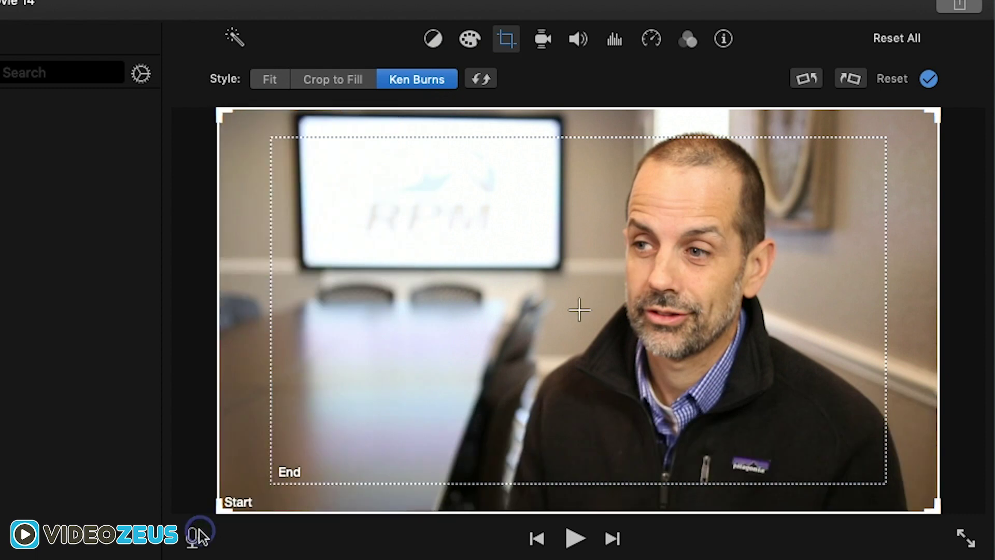
{"action": "left_click_drag", "start_coordinate": [272, 481], "coordinate": [495, 355]}
{"action": "left_click_drag", "start_coordinate": [537, 327], "coordinate": [465, 353]}
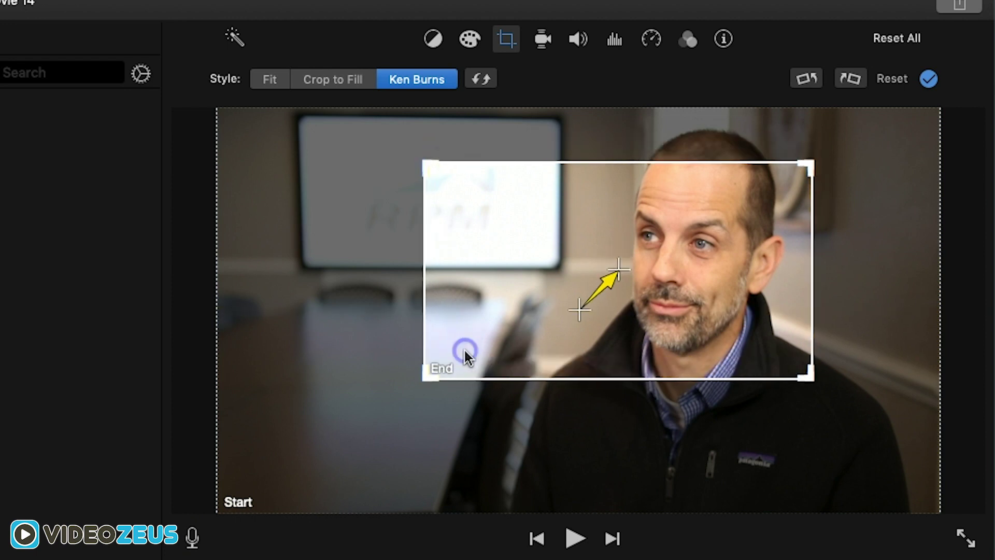
{"action": "key", "text": "space"}
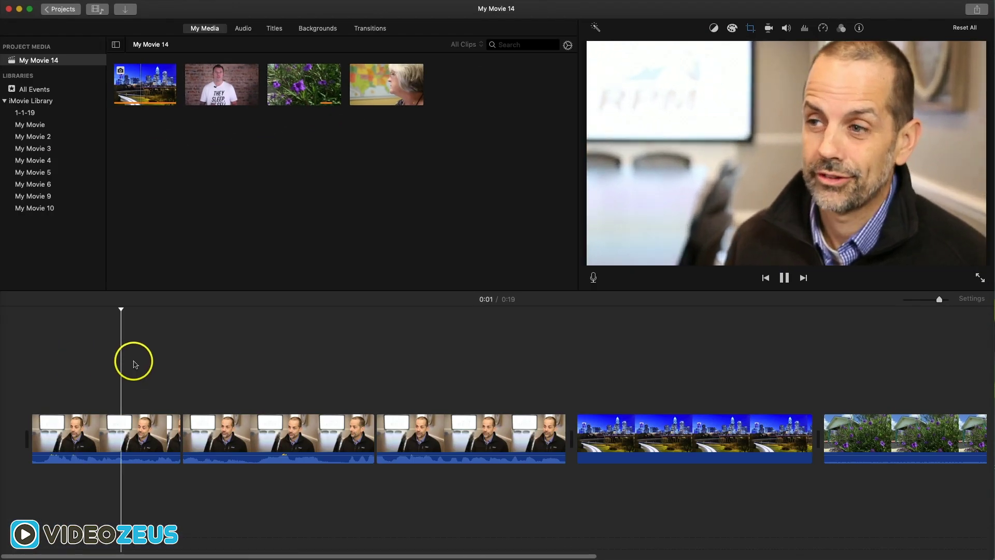
Widen the first interview piece's Ken Burns End frame to a looser medium shot and preview it.
{"action": "key", "text": "space"}
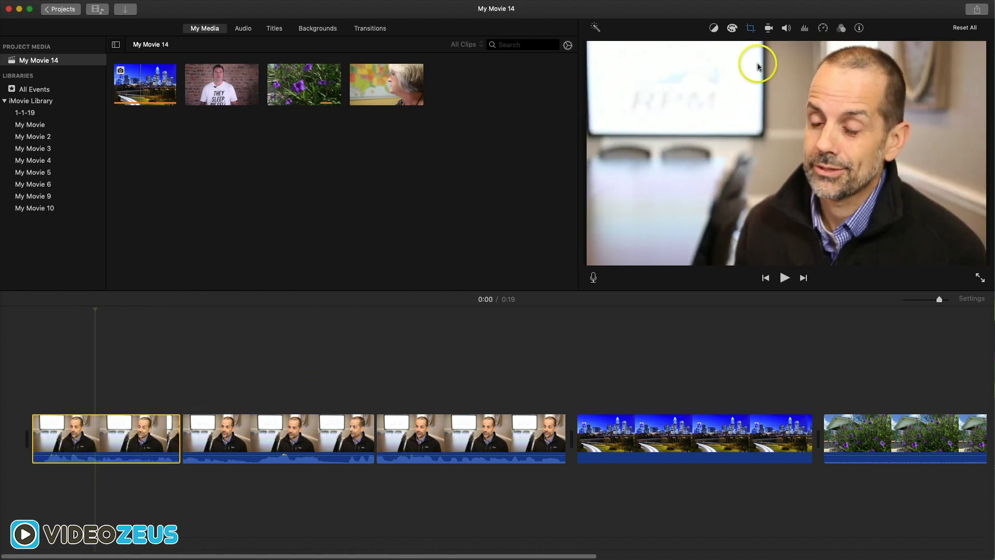
{"action": "left_click", "coordinate": [750, 29]}
{"action": "left_click_drag", "start_coordinate": [713, 199], "coordinate": [633, 237]}
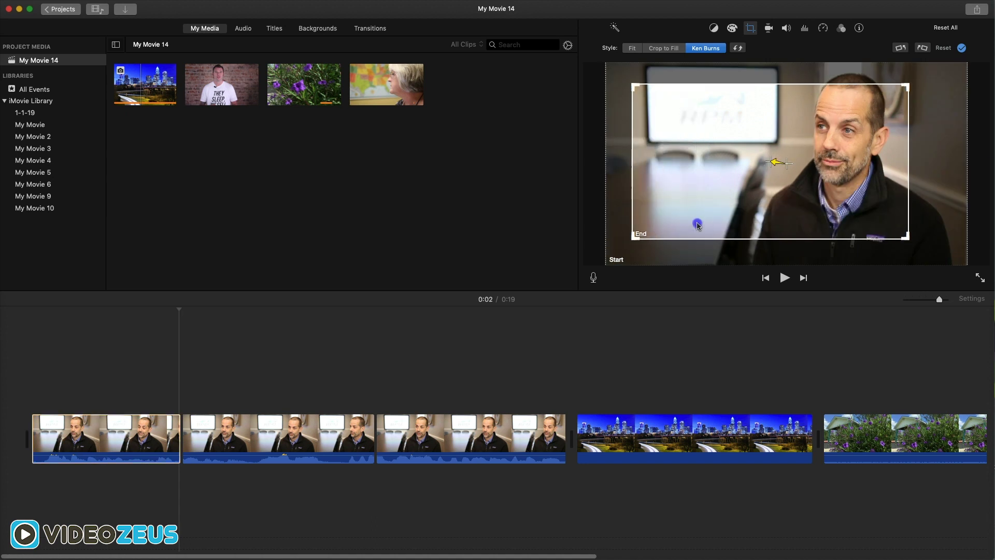
{"action": "left_click", "coordinate": [553, 313]}
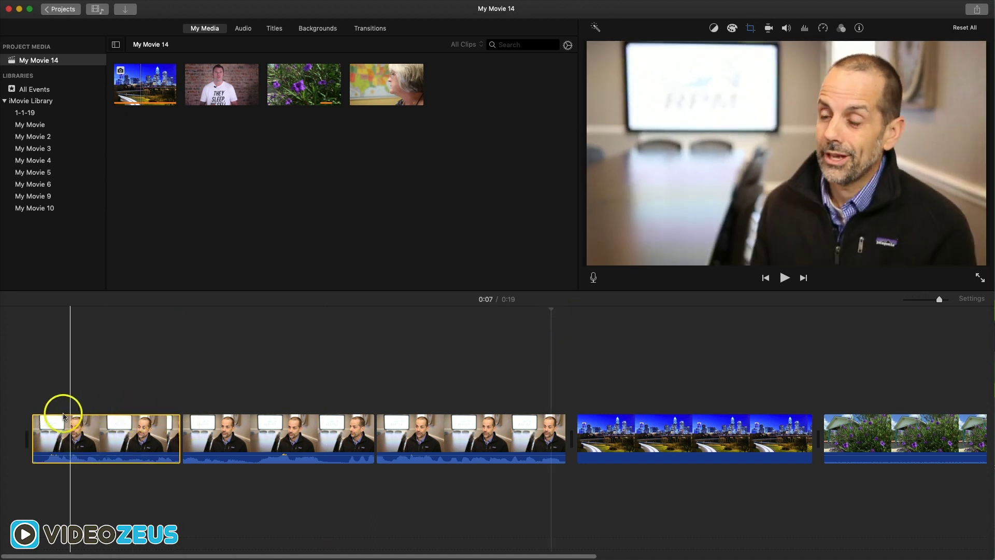
{"action": "key", "text": "space"}
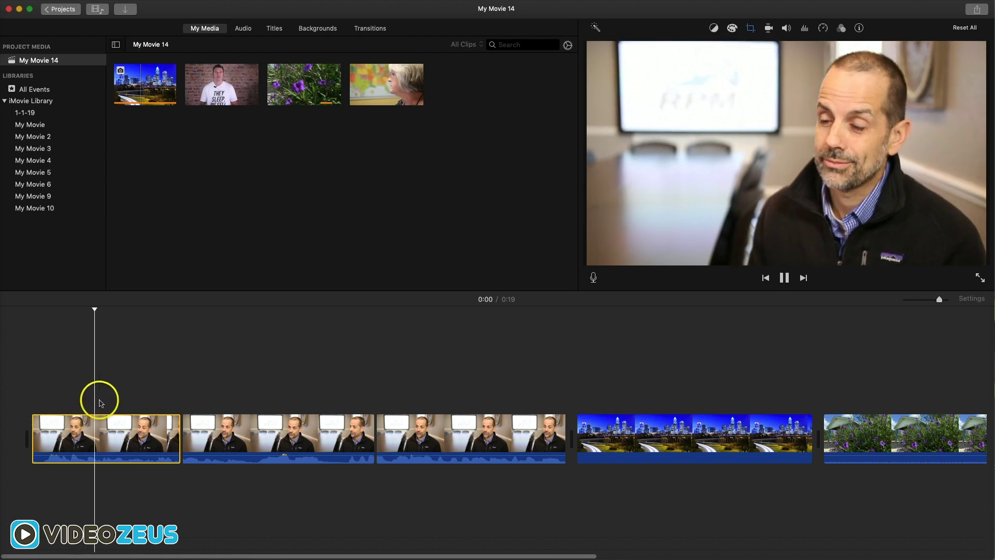
{"action": "key", "text": "space"}
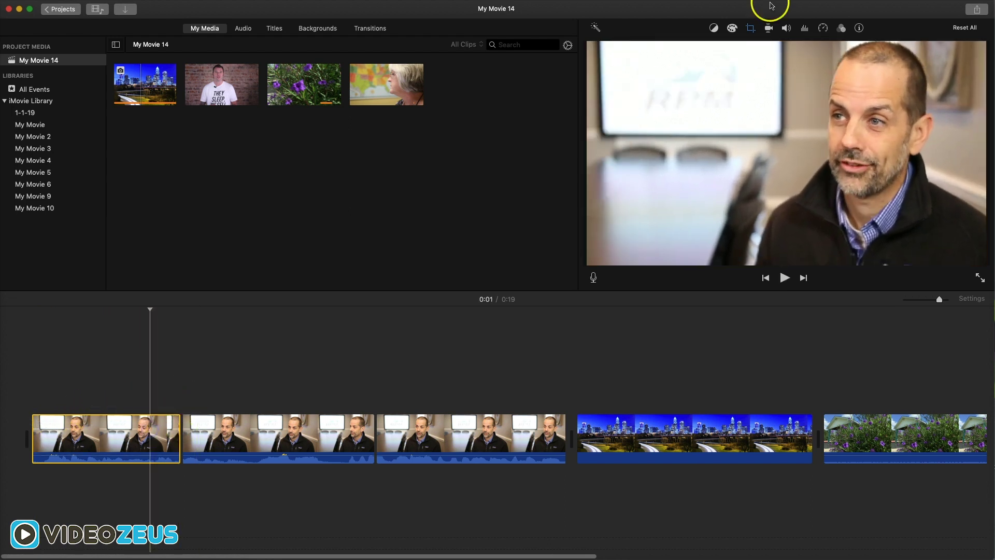
Set the first interview clip's crop style to Fit, removing its Ken Burns push-in.
{"action": "left_click", "coordinate": [751, 28]}
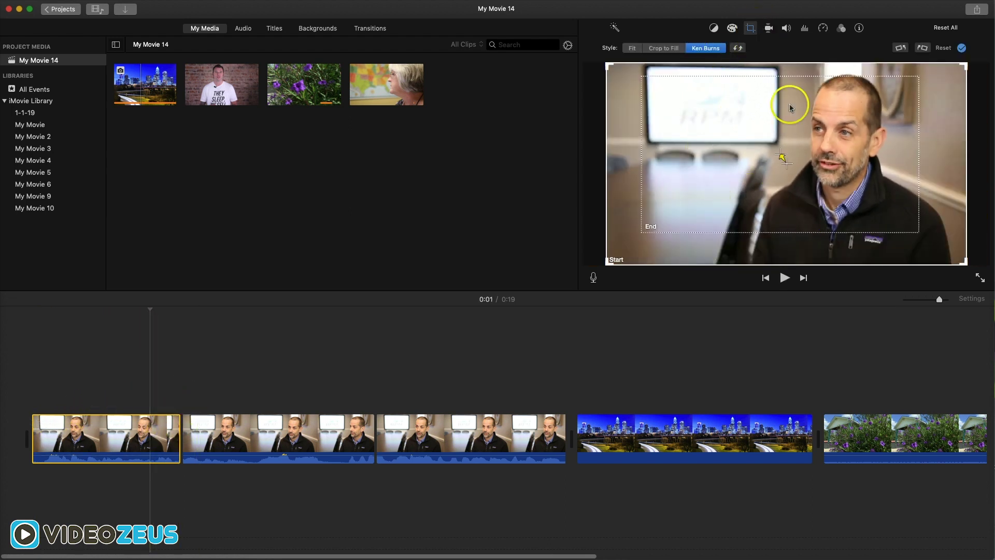
{"action": "left_click", "coordinate": [634, 49]}
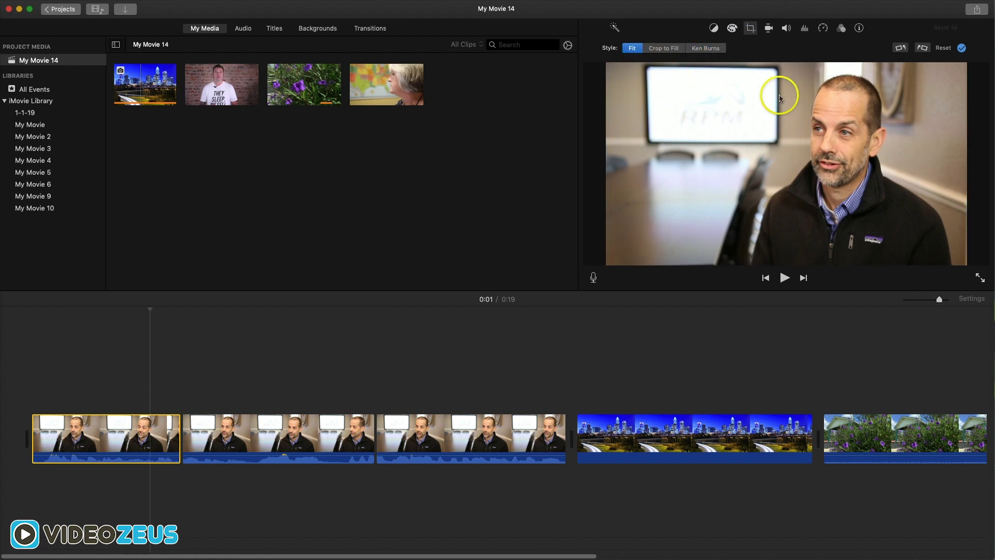